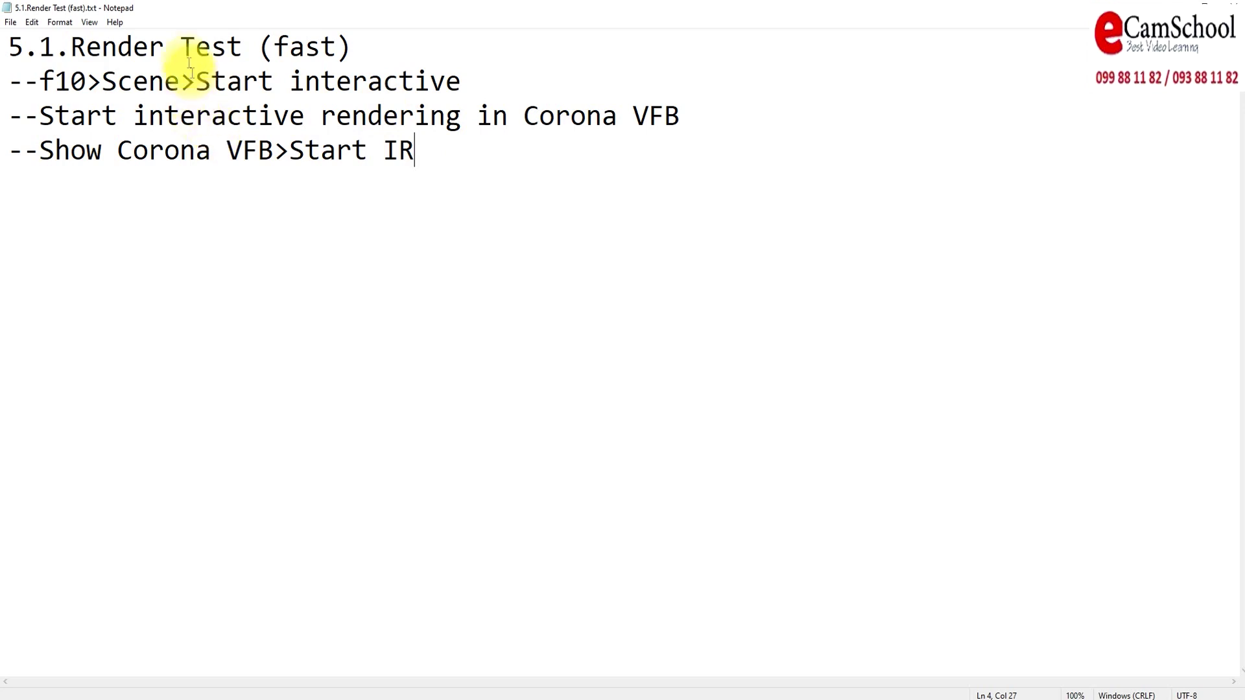
Highlight the 'f10 > Scene > Start interactive' and 'Show Corona VFB > Start IR' test steps in the notes
drag(40, 82, 462, 82)
click(205, 83)
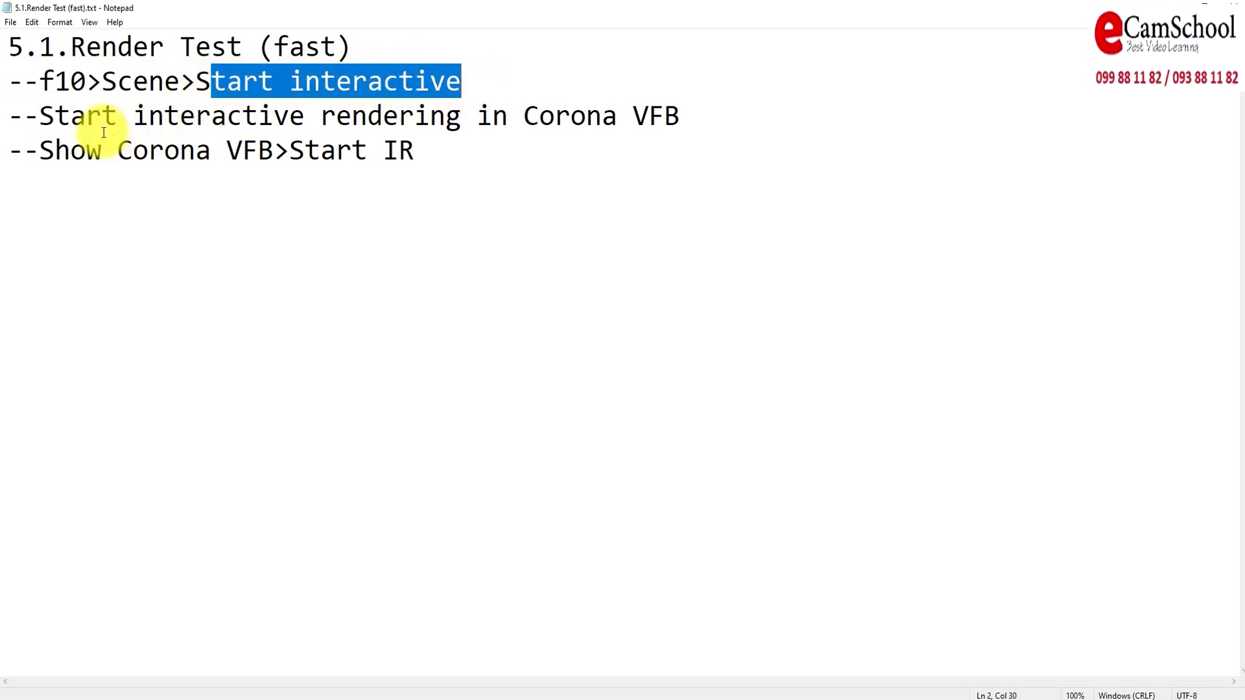
click(54, 116)
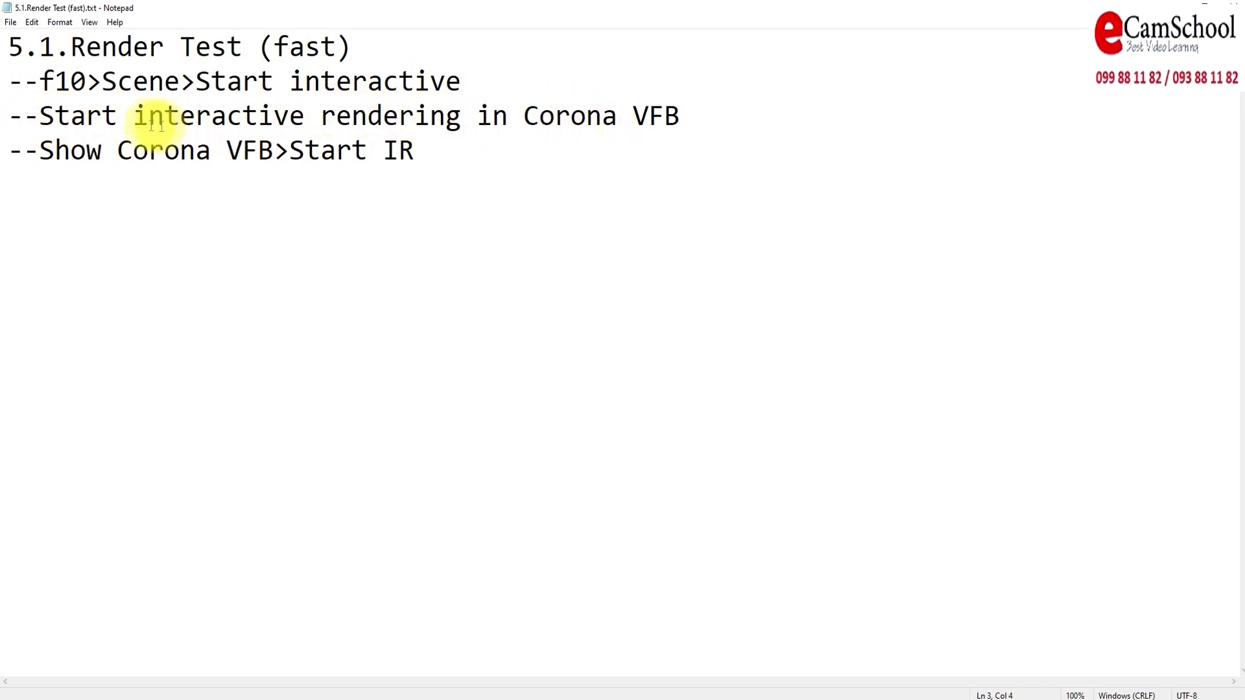
drag(55, 153, 399, 153)
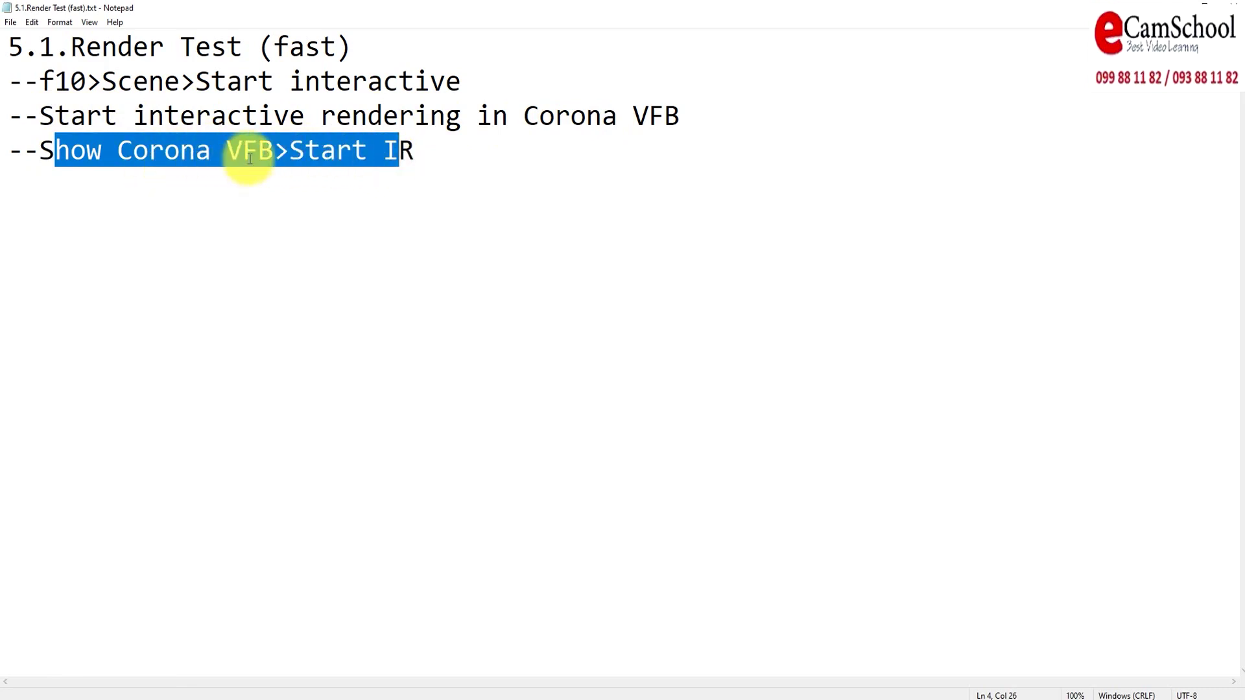
click(384, 152)
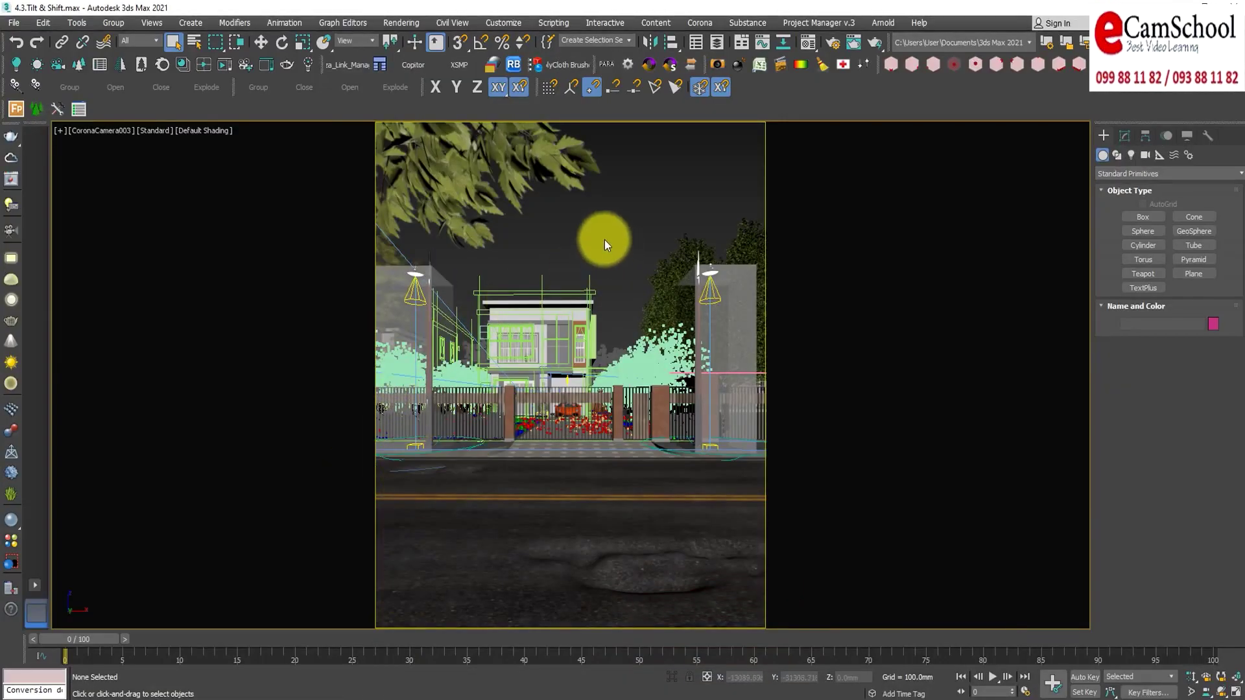
click(835, 47)
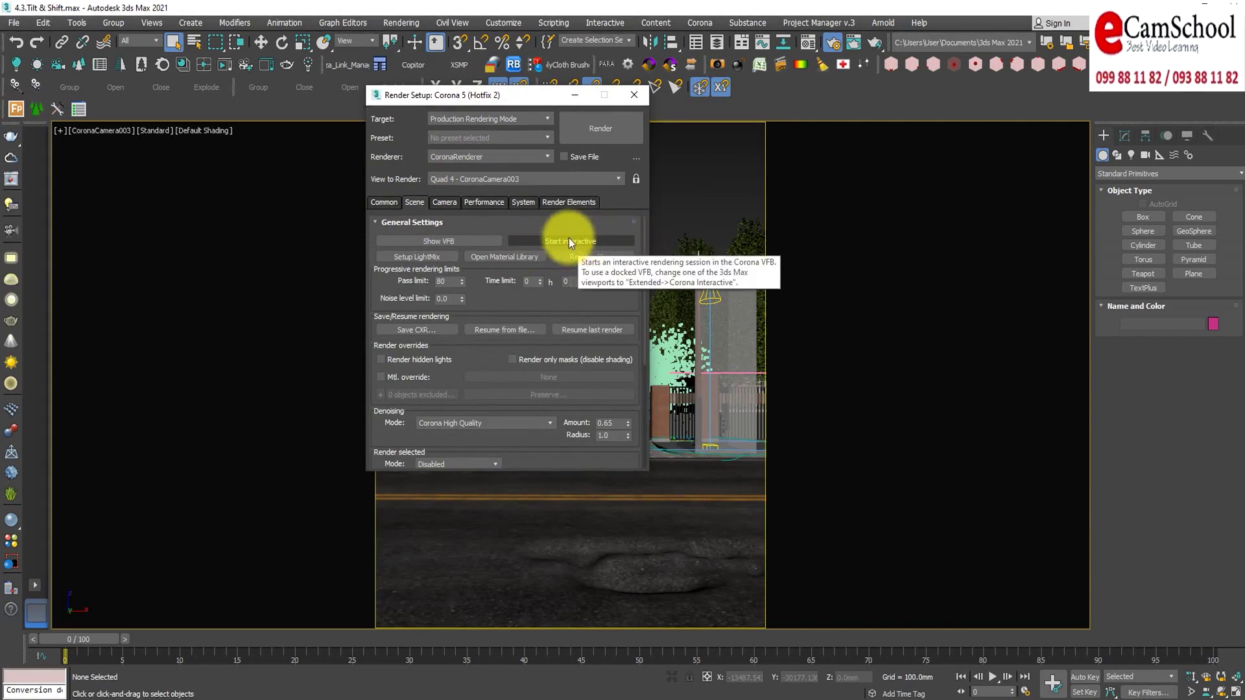
click(633, 96)
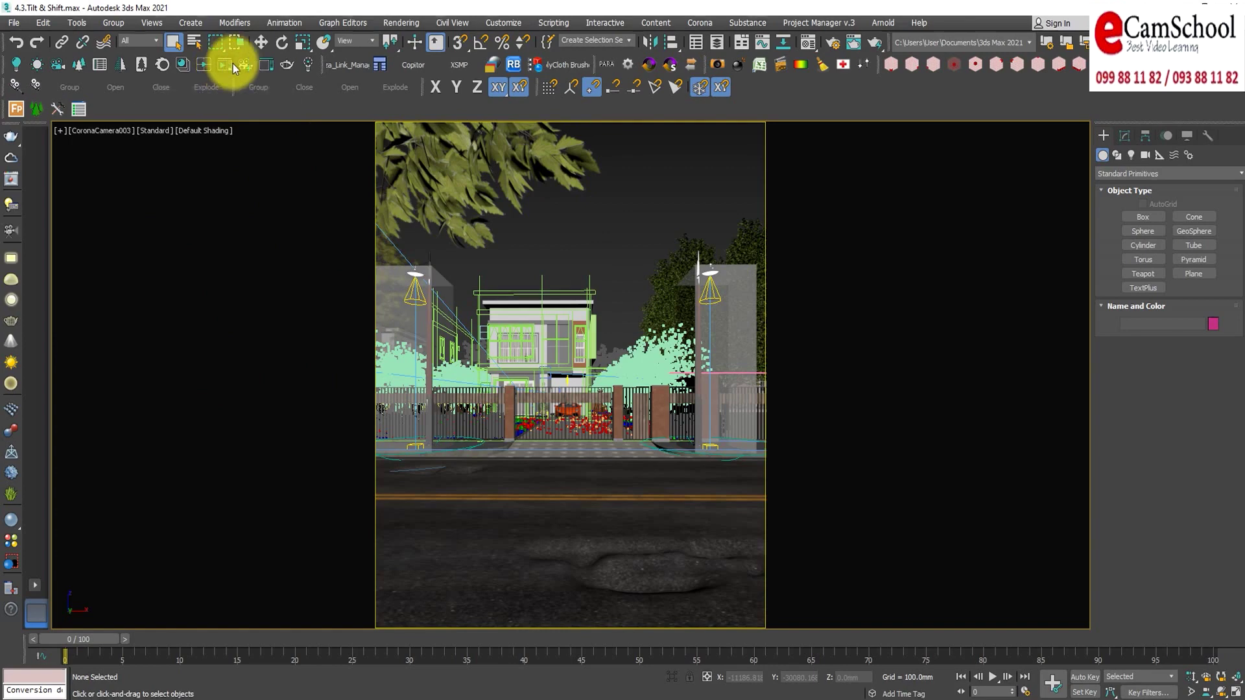
click(270, 68)
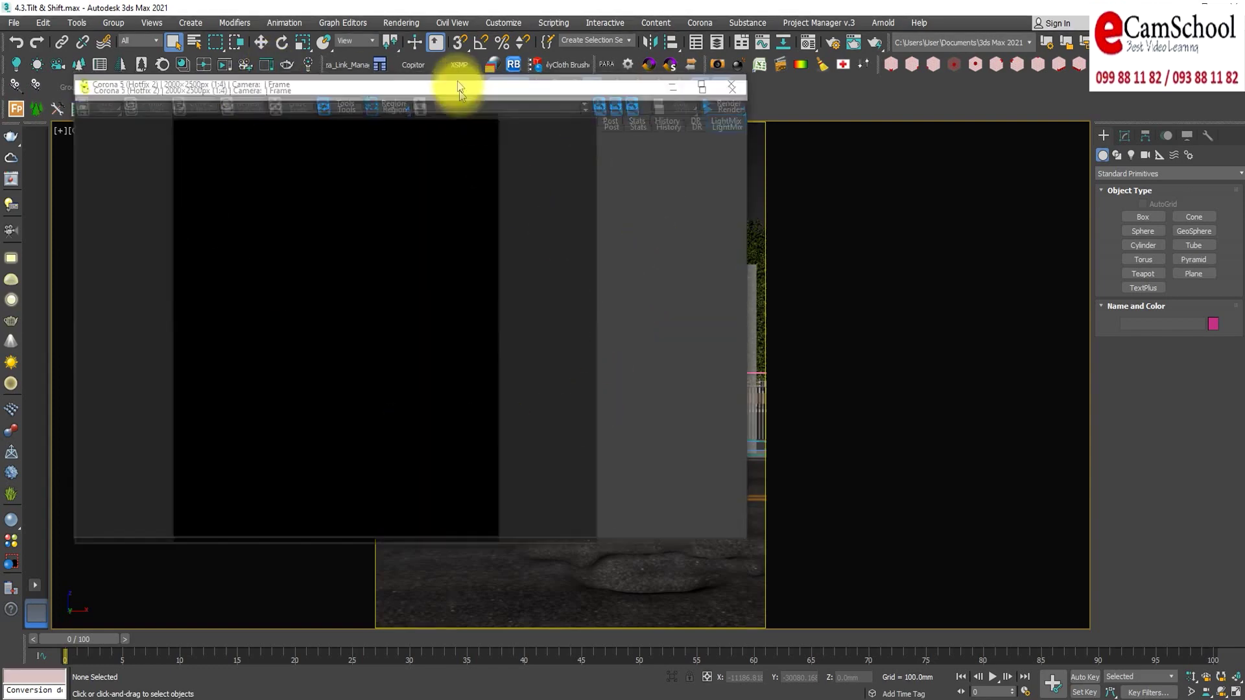
Start a Corona interactive render of the camera view in the frame buffer and dismiss the warning
drag(453, 81, 463, 141)
click(740, 161)
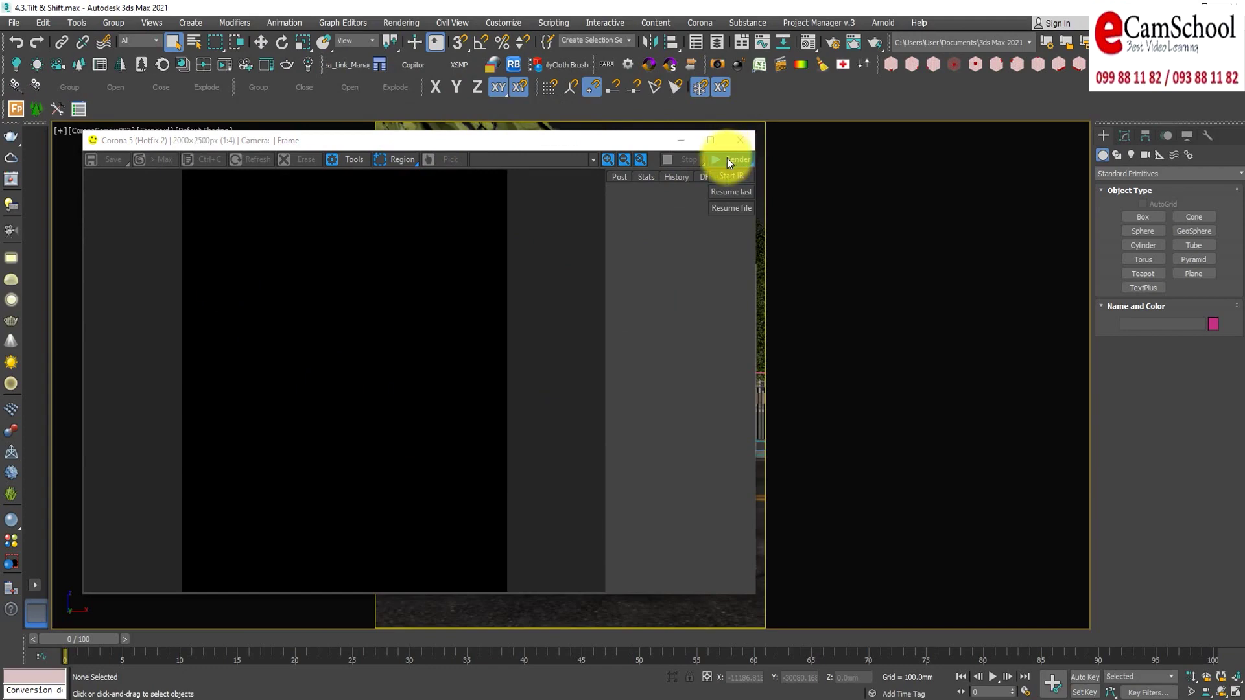
click(740, 182)
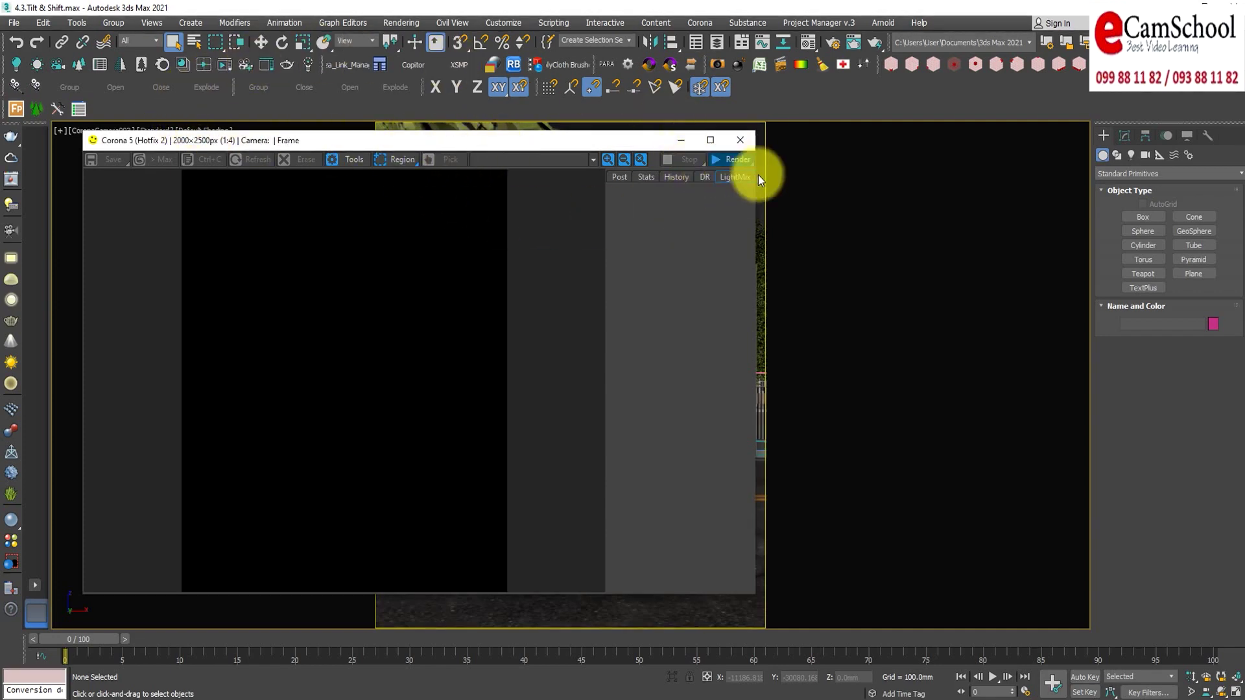
click(733, 159)
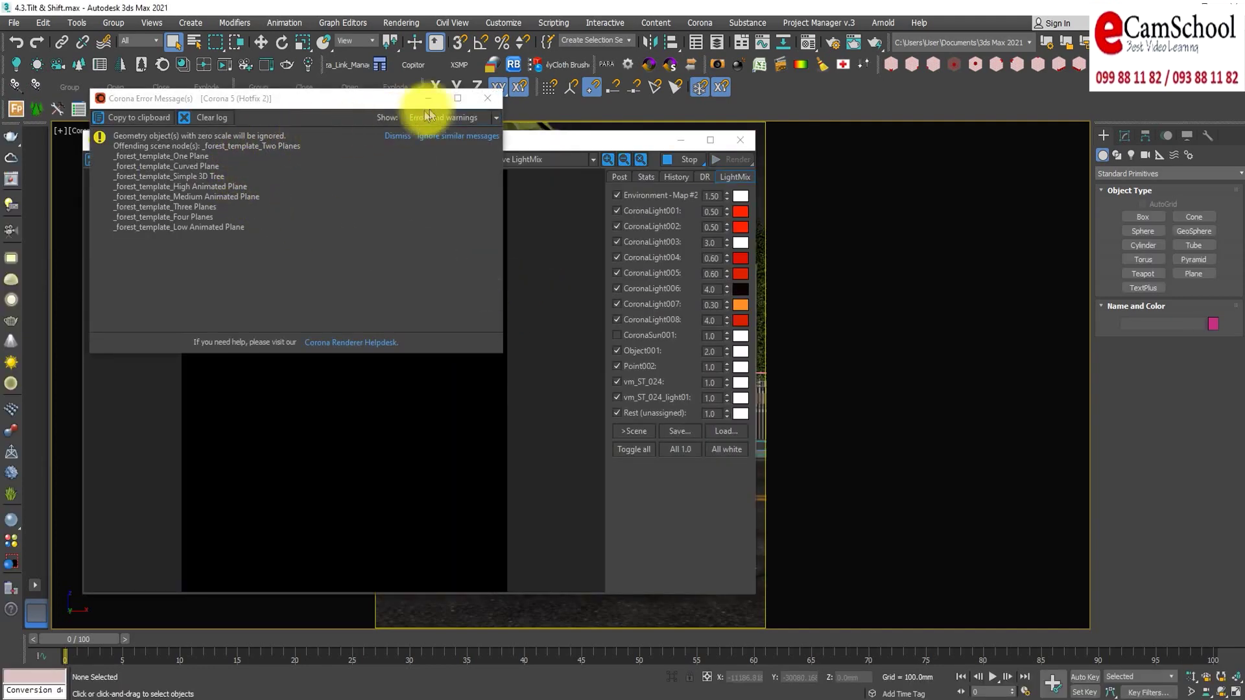
click(489, 99)
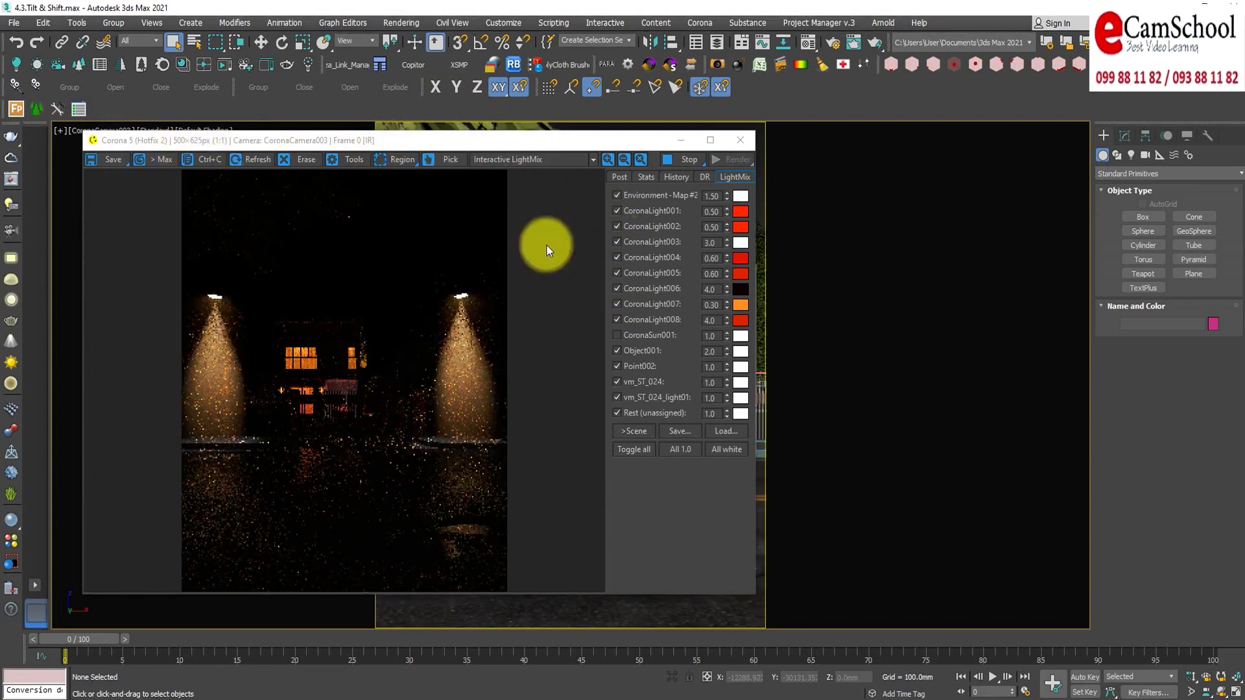
Move the Corona frame buffer to the left, then bring up Environment and Effects with 8
drag(495, 144, 513, 225)
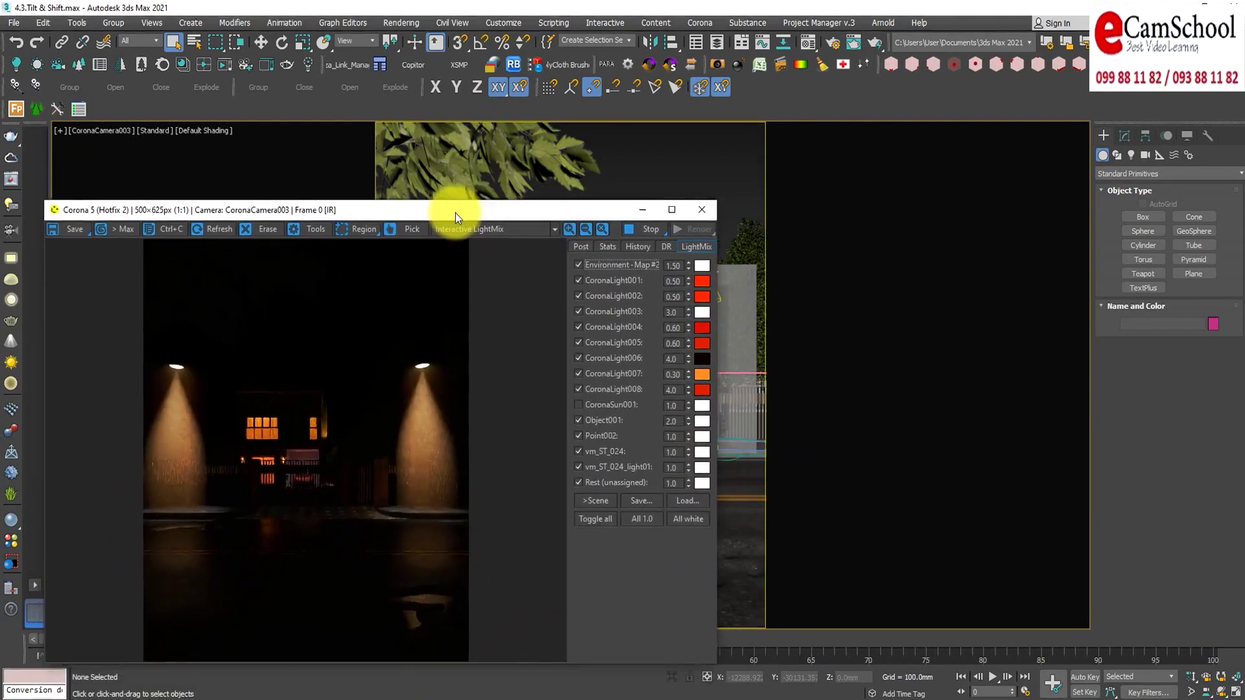
mouse_move(512, 225)
mouse_down()
mouse_move(477, 189)
mouse_move(356, 214)
mouse_up()
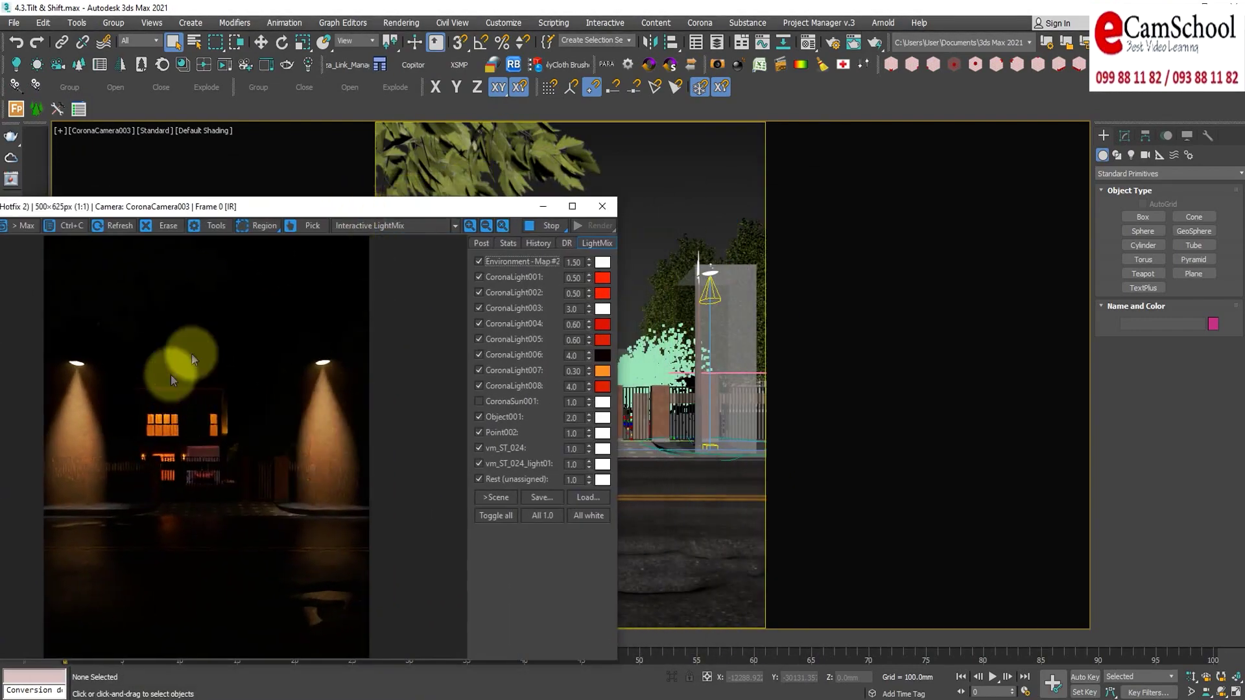
click(692, 200)
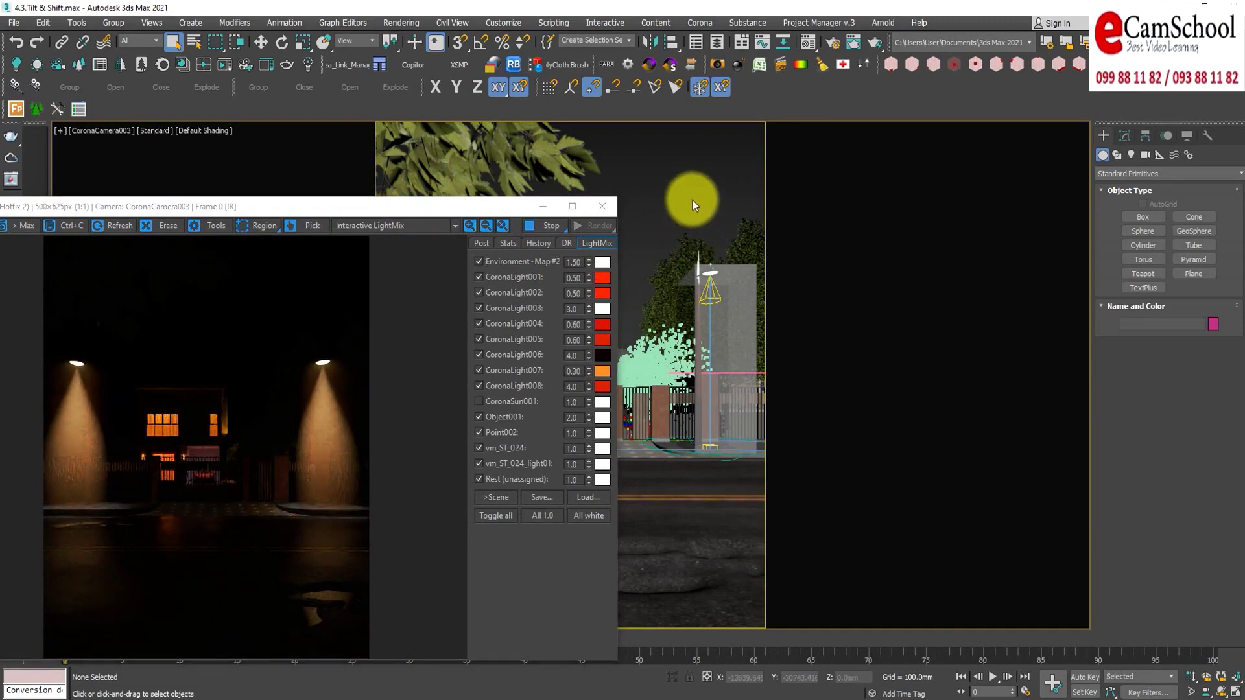
key(8)
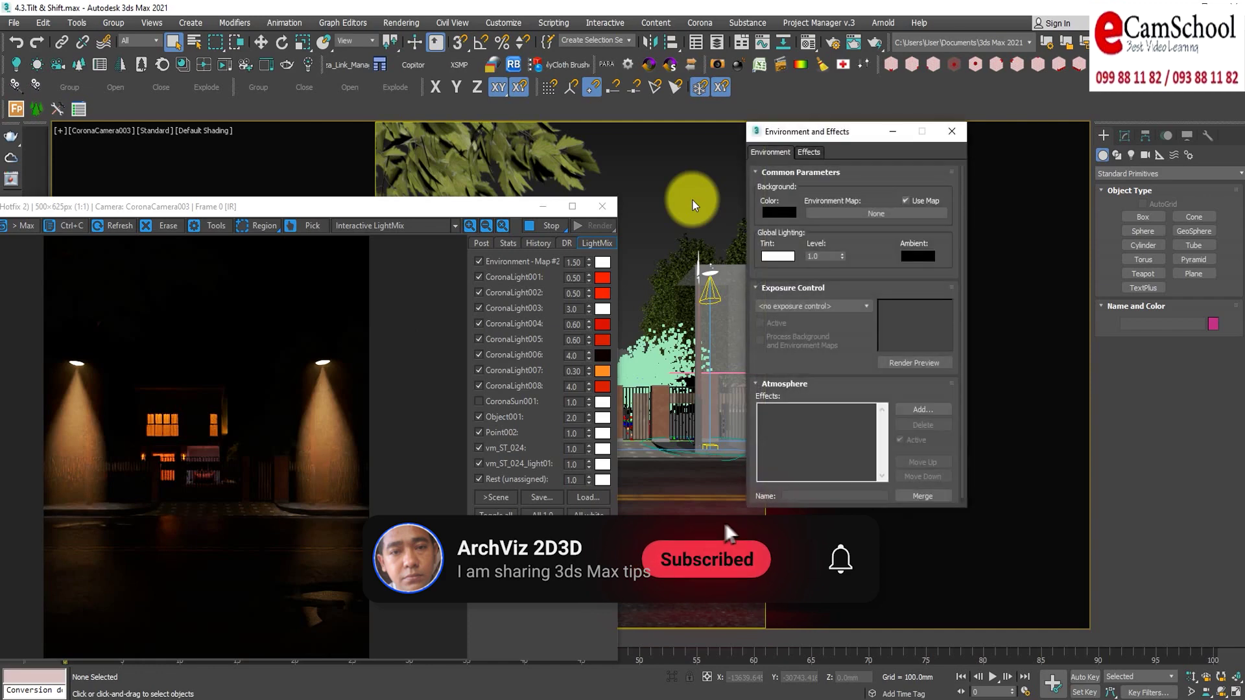
Open the environment map browser, collapse Scene Materials and expand the General maps group
click(886, 225)
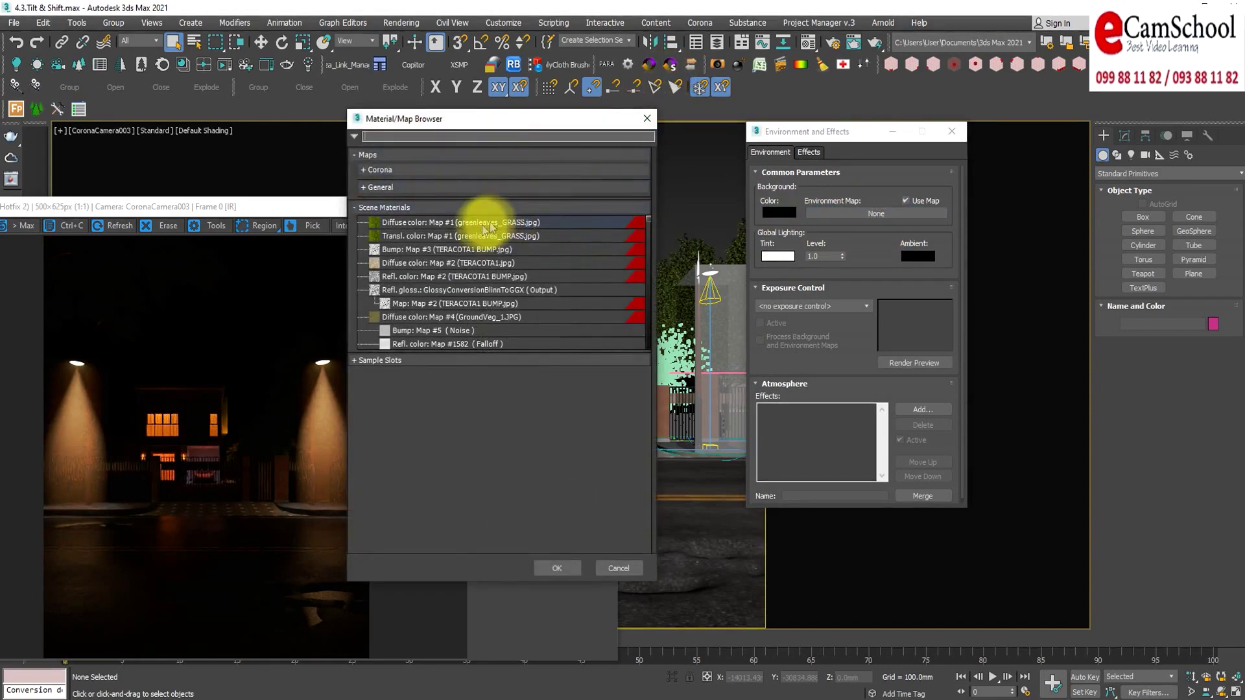
scroll(434, 266, down, 3)
scroll(434, 269, down, 2)
scroll(434, 269, up, 2)
scroll(417, 264, up, 2)
scroll(417, 264, up, 1)
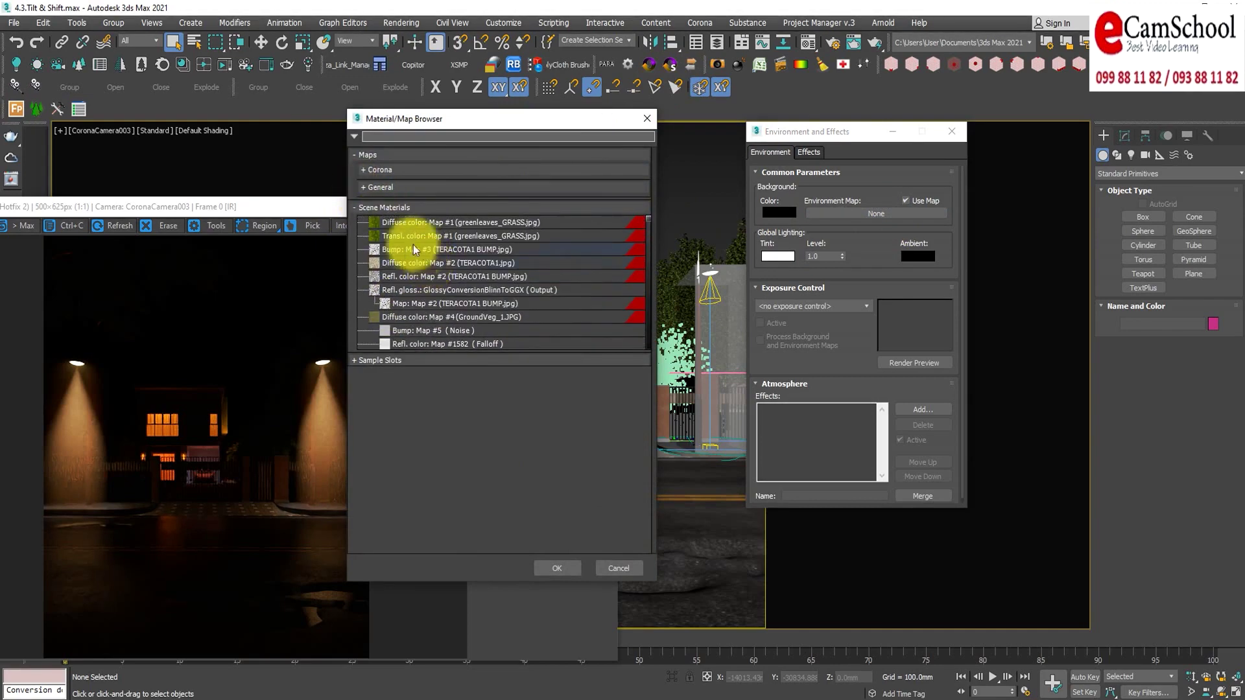
click(356, 208)
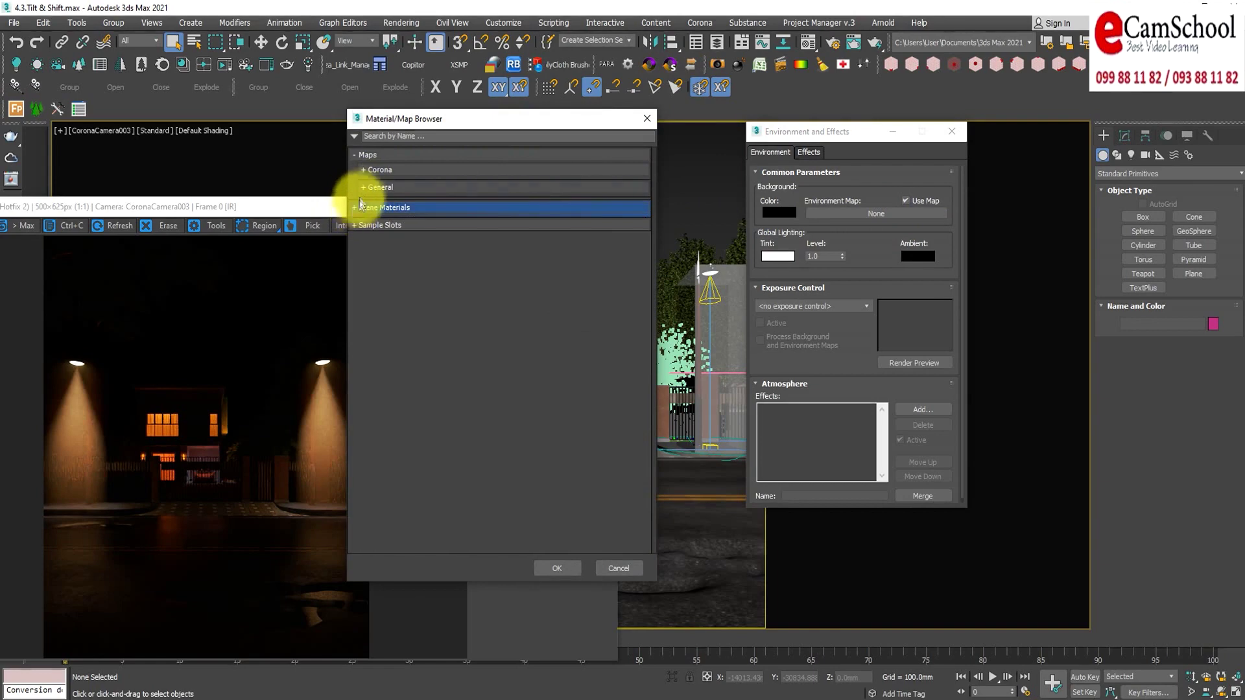
click(363, 189)
Browse the maps list, then cancel so the environment map stays None
scroll(433, 328, down, 2)
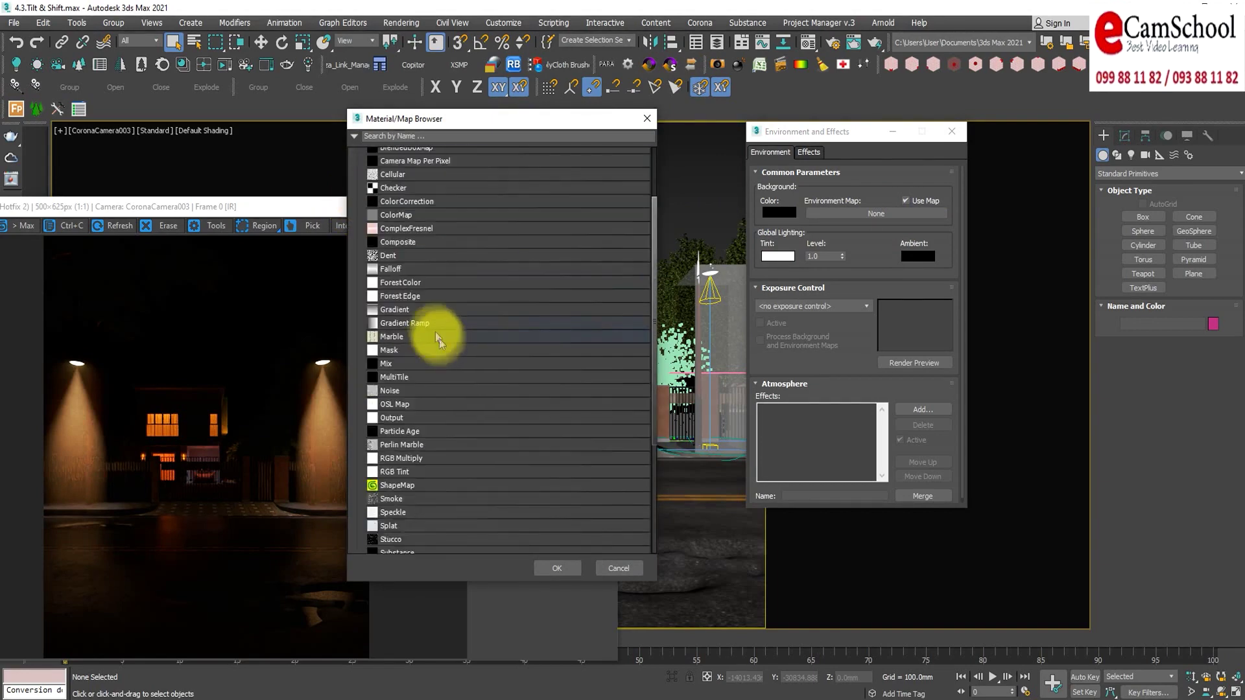
scroll(457, 434, down, 3)
scroll(459, 447, down, 2)
scroll(469, 444, up, 3)
scroll(468, 445, up, 3)
scroll(468, 445, up, 2)
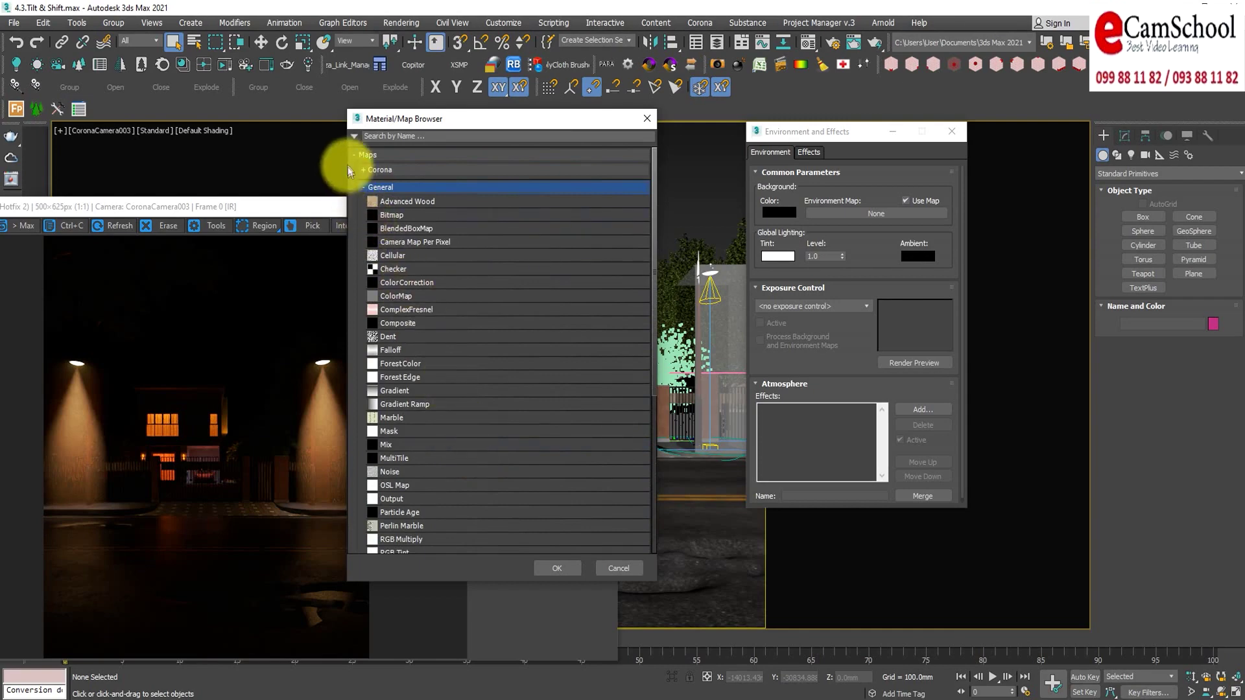
click(359, 155)
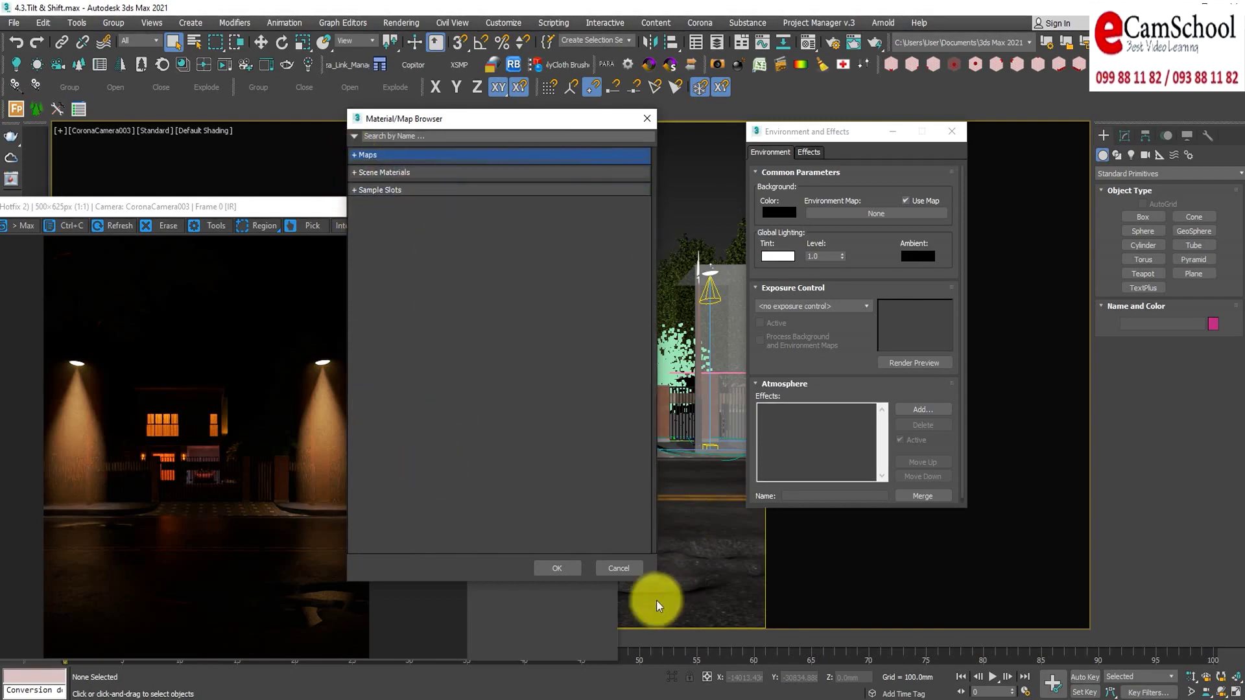
click(621, 568)
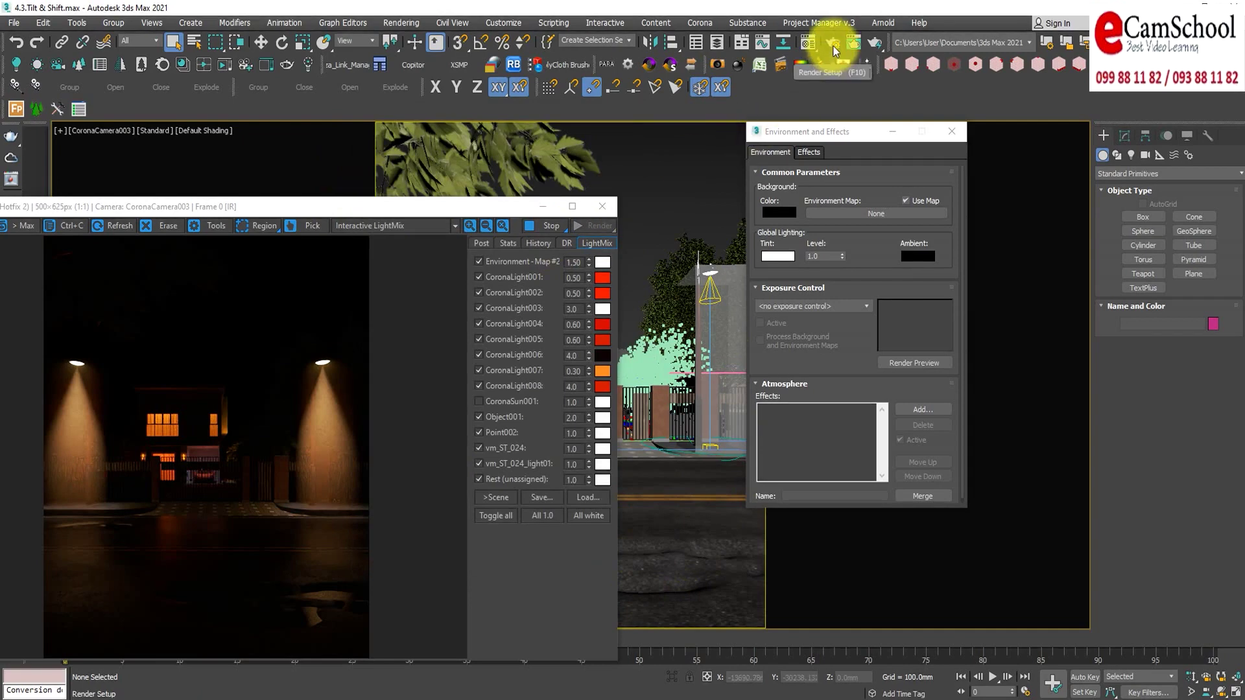
Open the Slate Material Editor and move it into view
click(807, 48)
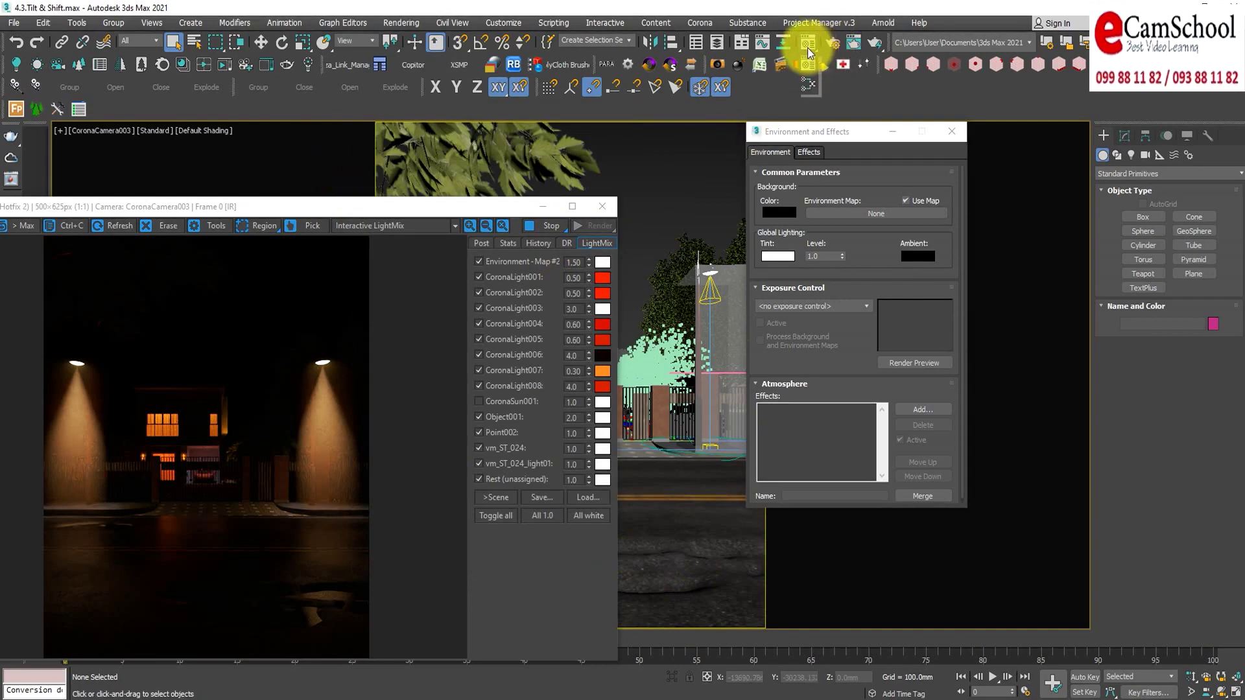
click(807, 88)
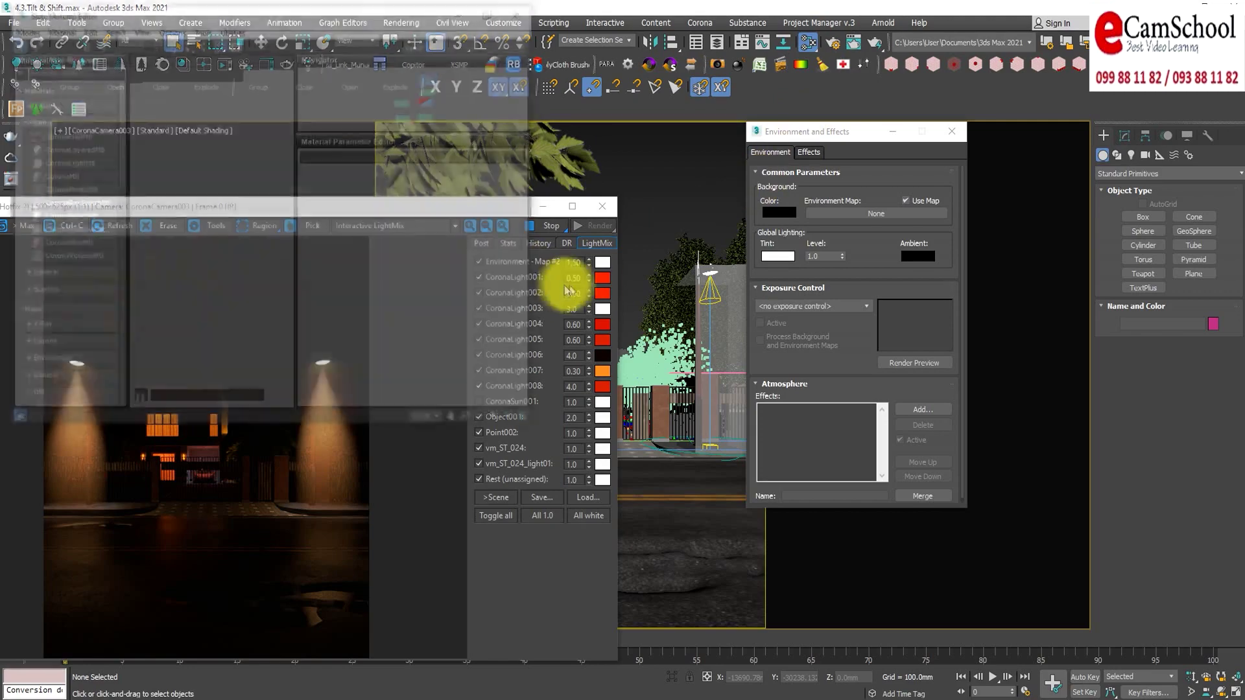
drag(221, 9, 287, 105)
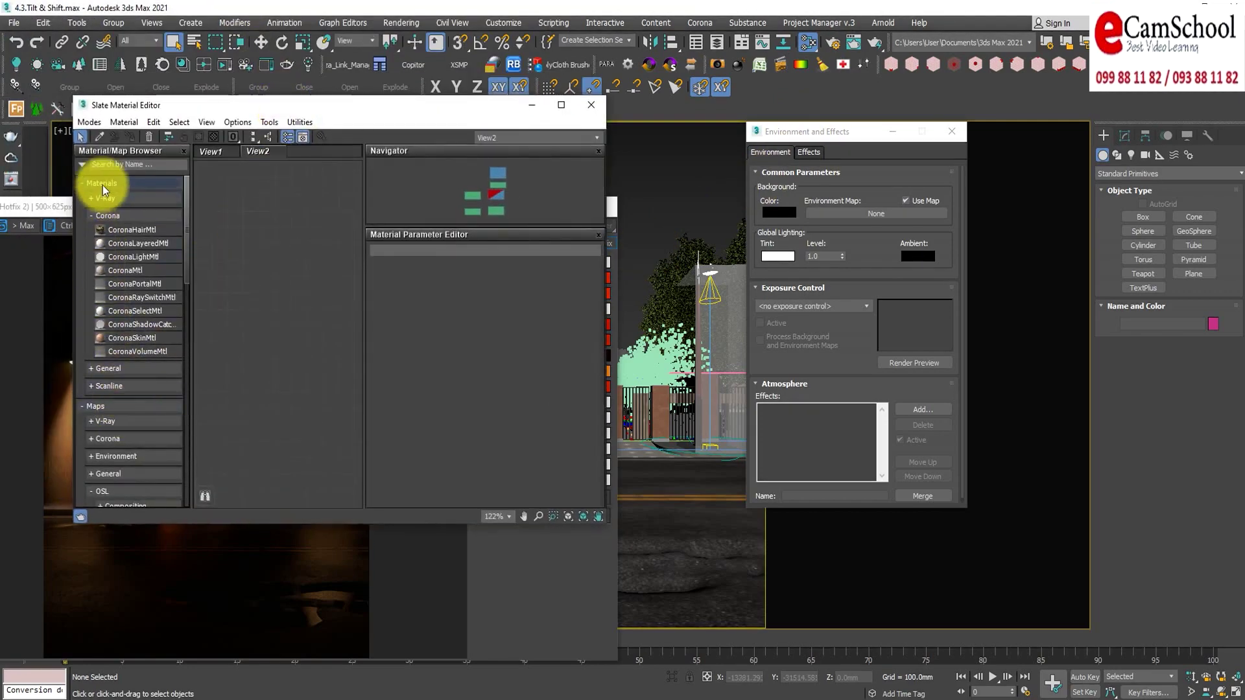
Add an OSL HDRI Environment map node to View2
scroll(135, 356, down, 3)
scroll(135, 356, down, 2)
scroll(134, 353, up, 1)
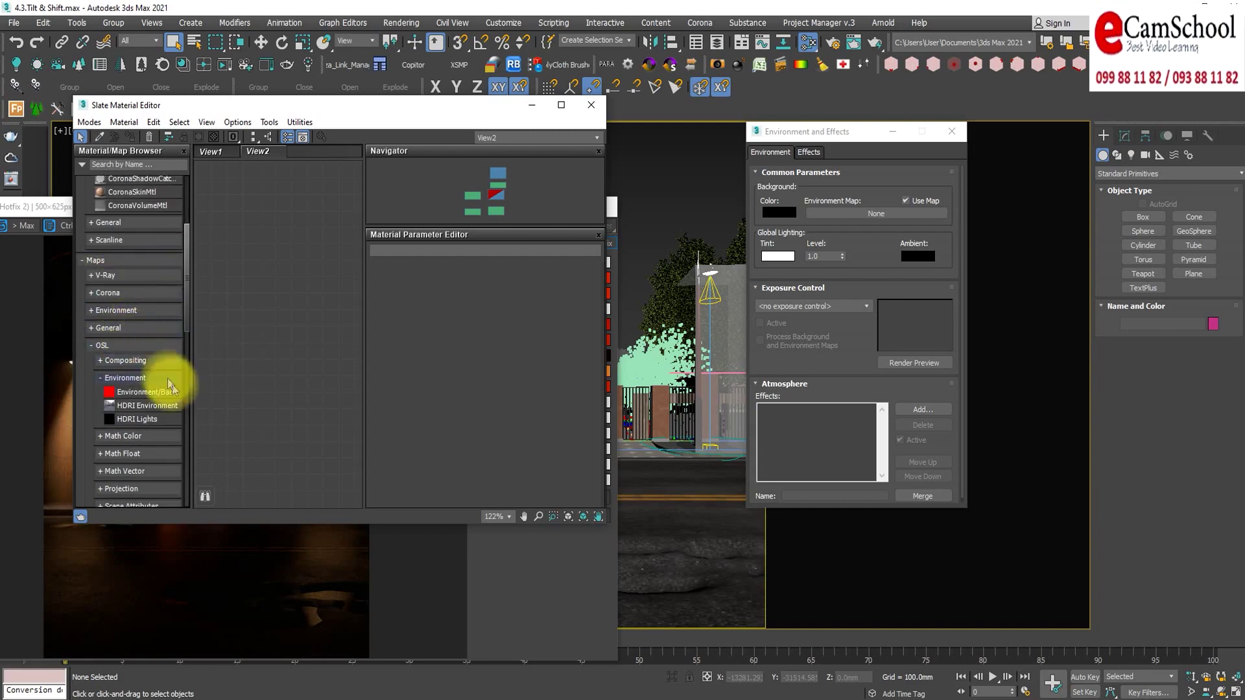
drag(153, 406, 308, 316)
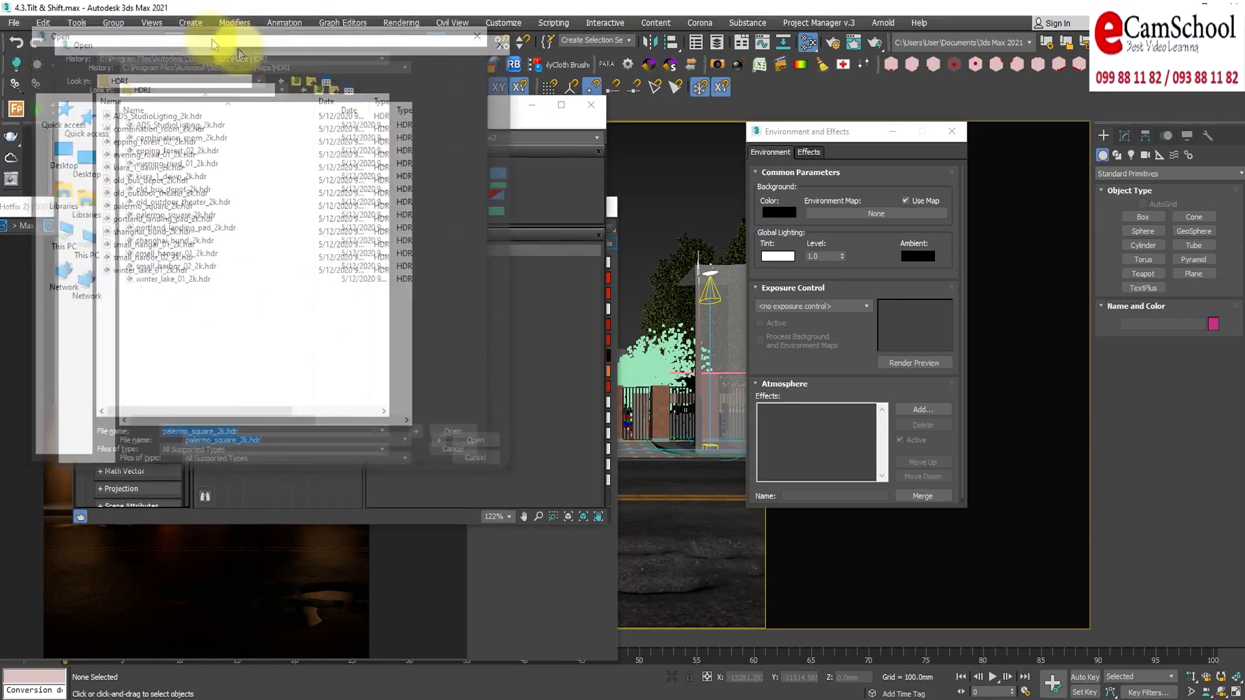
Load evening_road_01_2k.hdr as the HDRI Environment node's image
drag(208, 26, 506, 111)
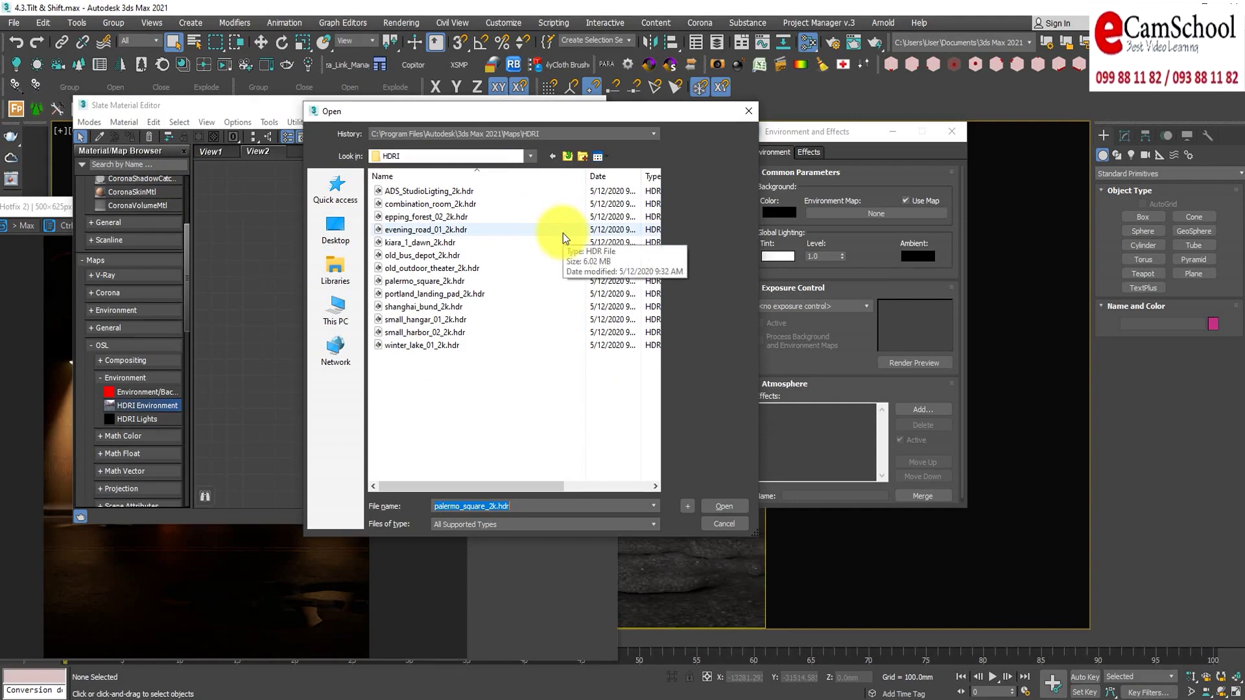
click(407, 228)
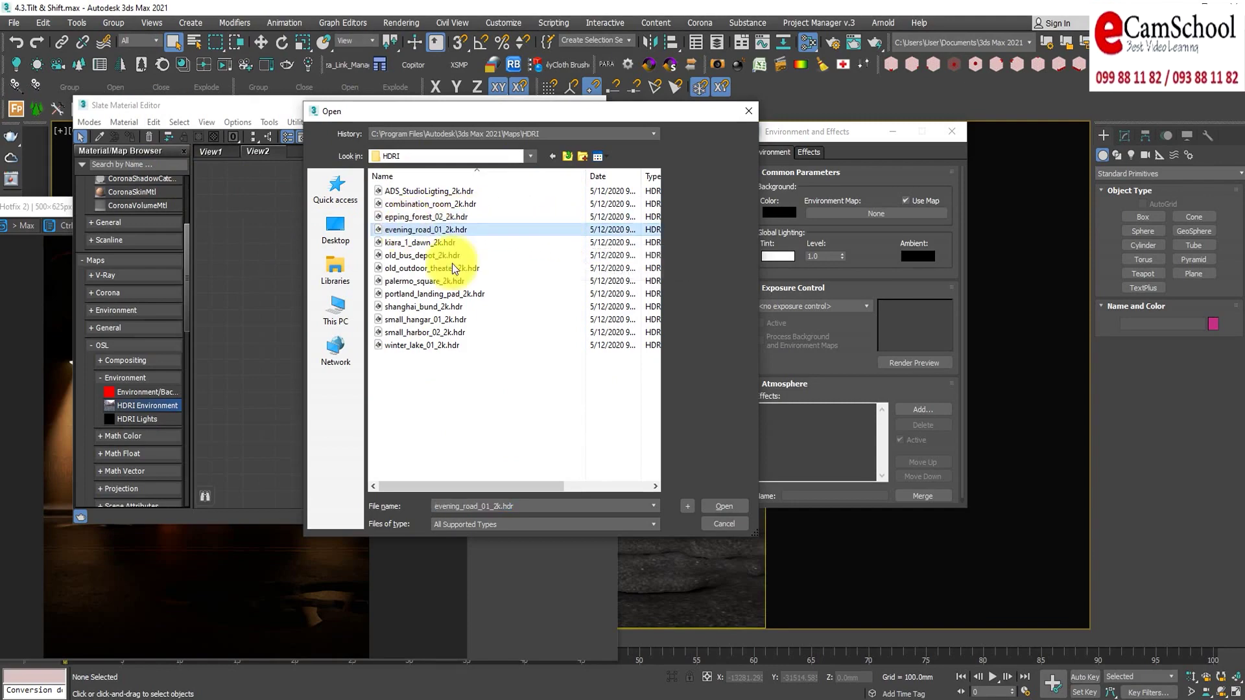
click(721, 506)
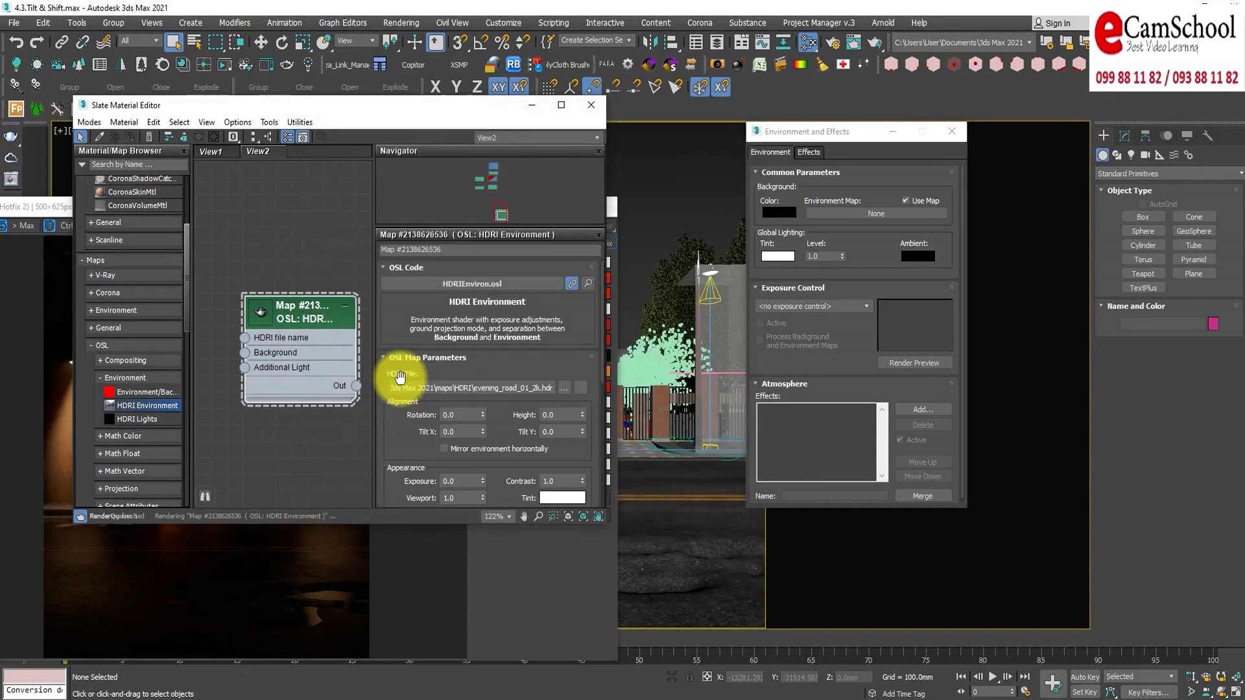
Connect the HDRI node's output to the scene's Environment Map slot
drag(340, 441, 310, 420)
scroll(309, 403, up, 1)
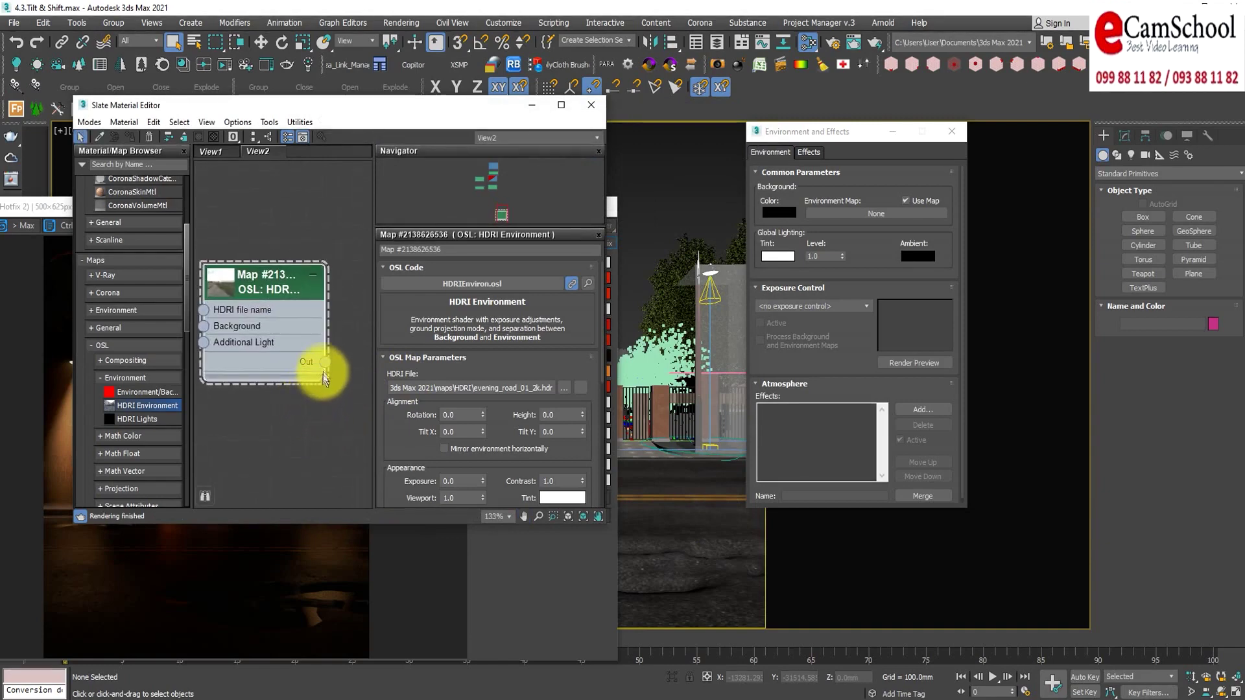
drag(291, 275, 273, 257)
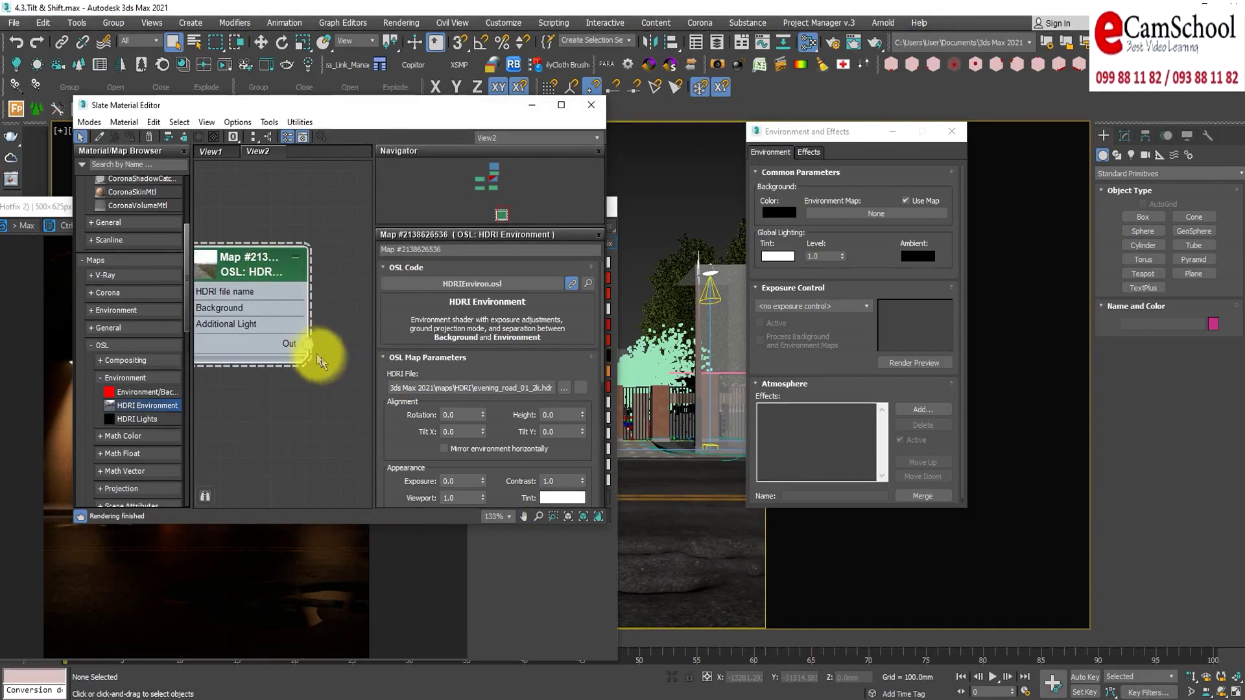
drag(320, 348, 848, 212)
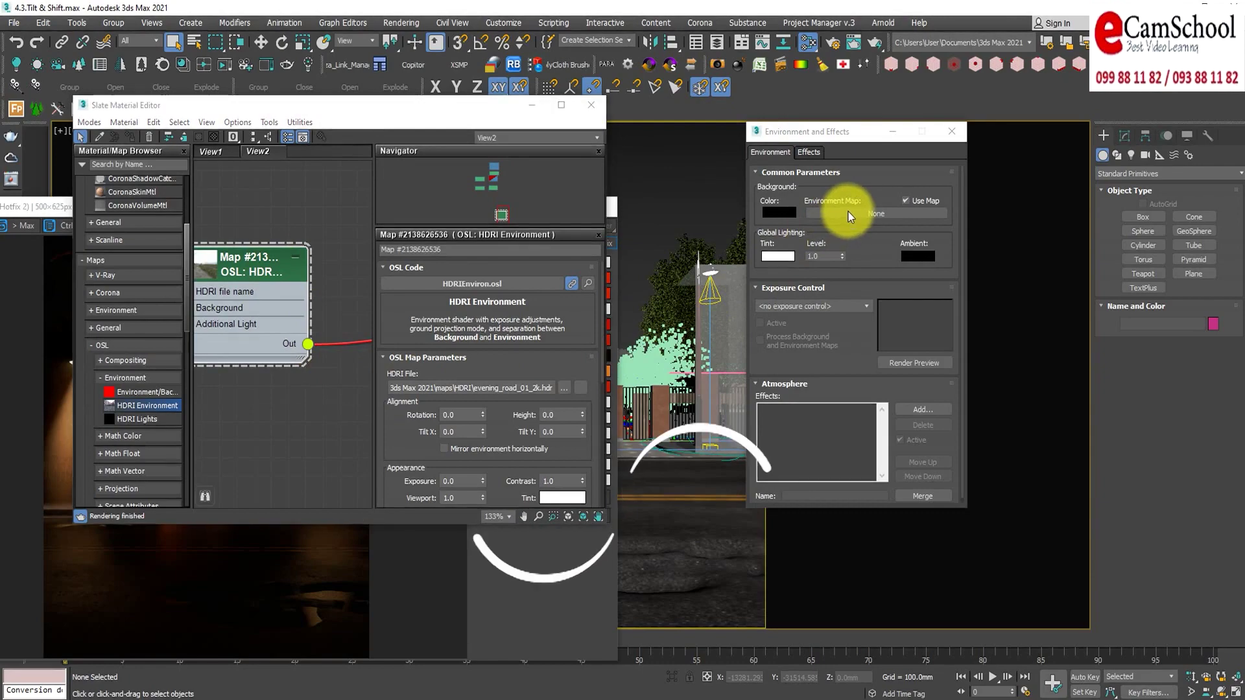
Assign the HDRI map to the environment slot as an Instance and move the editor aside
click(827, 361)
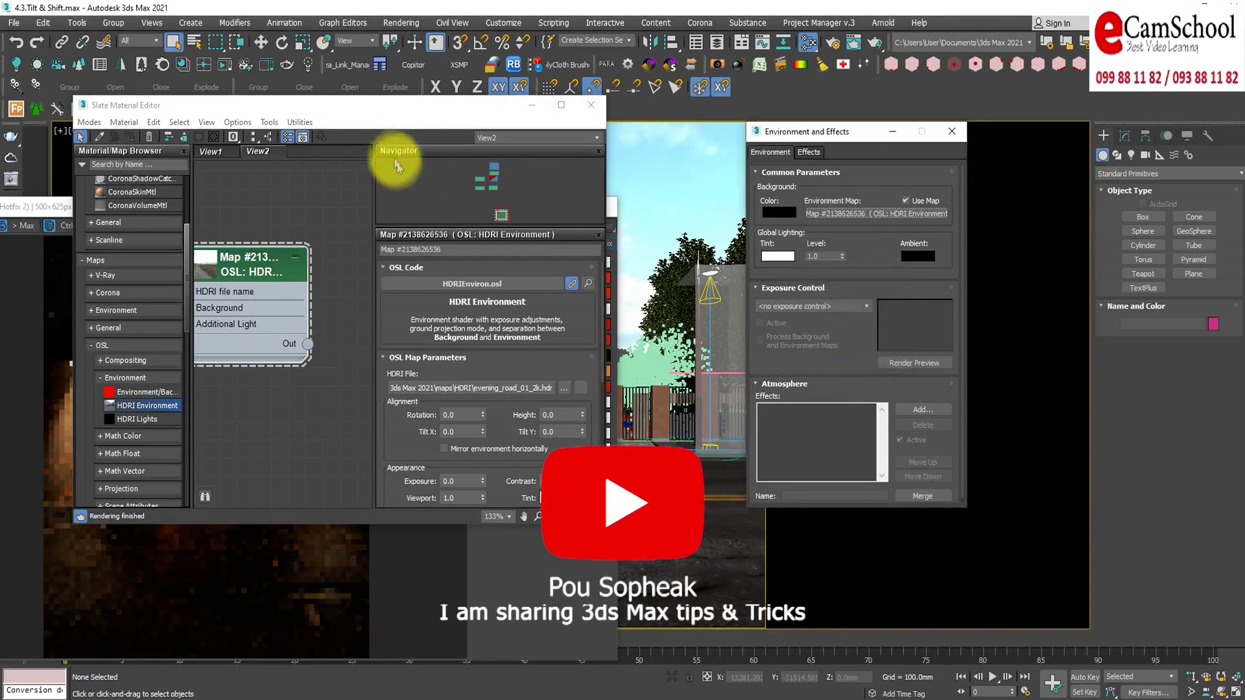
drag(341, 107, 860, 91)
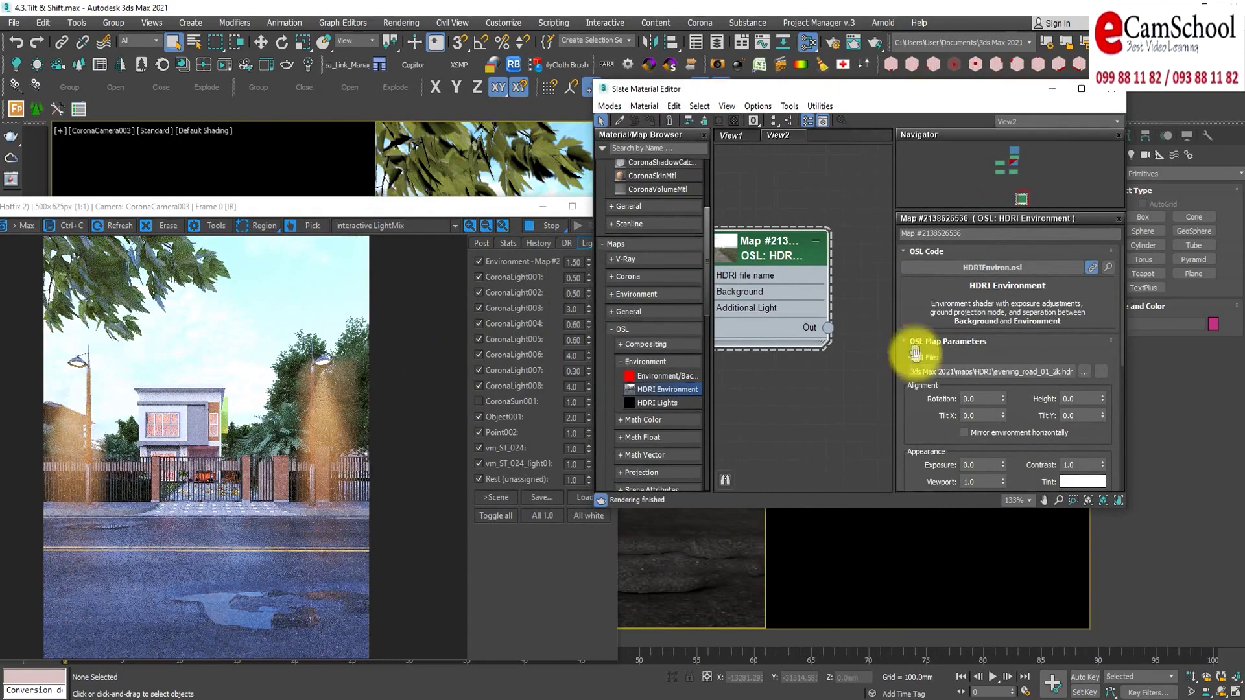
drag(920, 418, 912, 270)
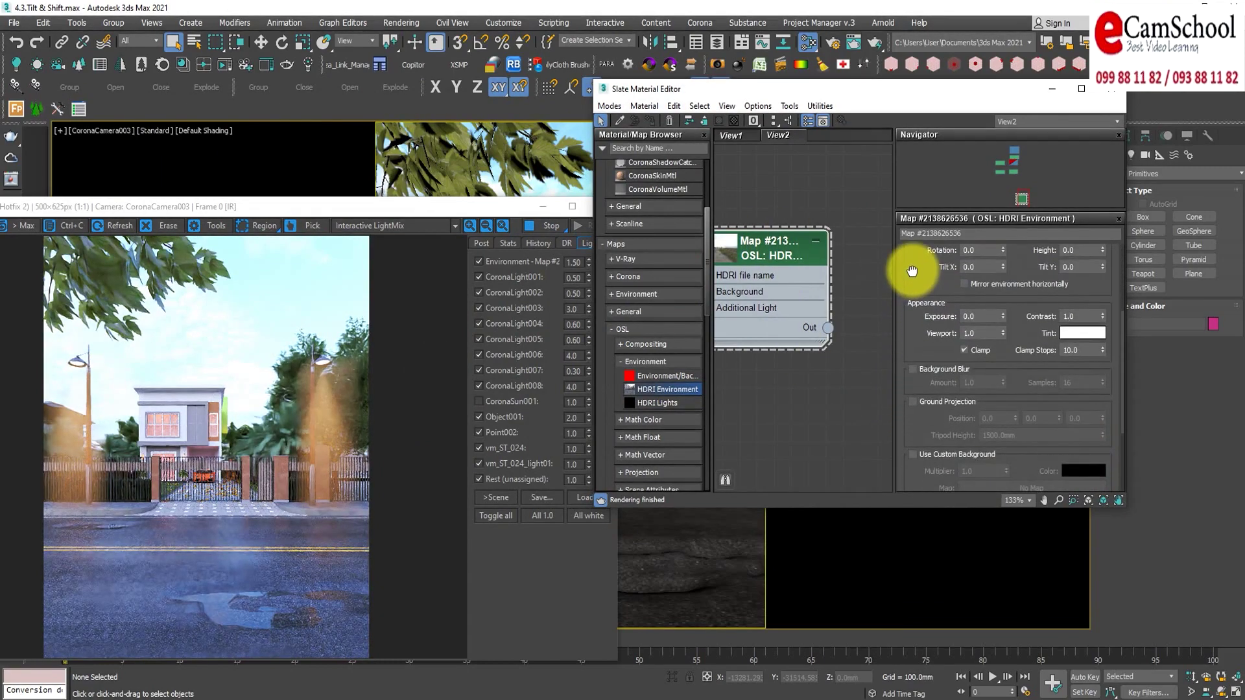
Set the HDRI Environment Exposure to -1.0 to dim the evening sky
double_click(997, 315)
text(-1)
key(Return)
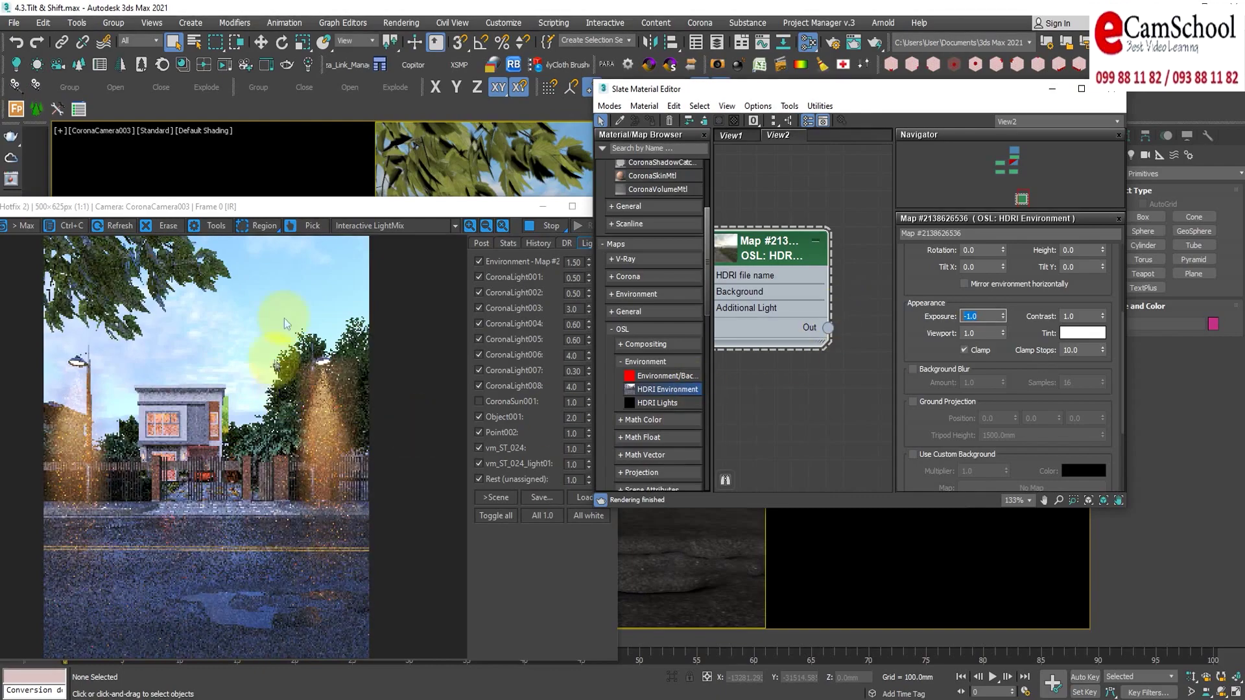
mouse_move(334, 206)
mouse_down()
mouse_move(422, 159)
mouse_move(422, 145)
mouse_up()
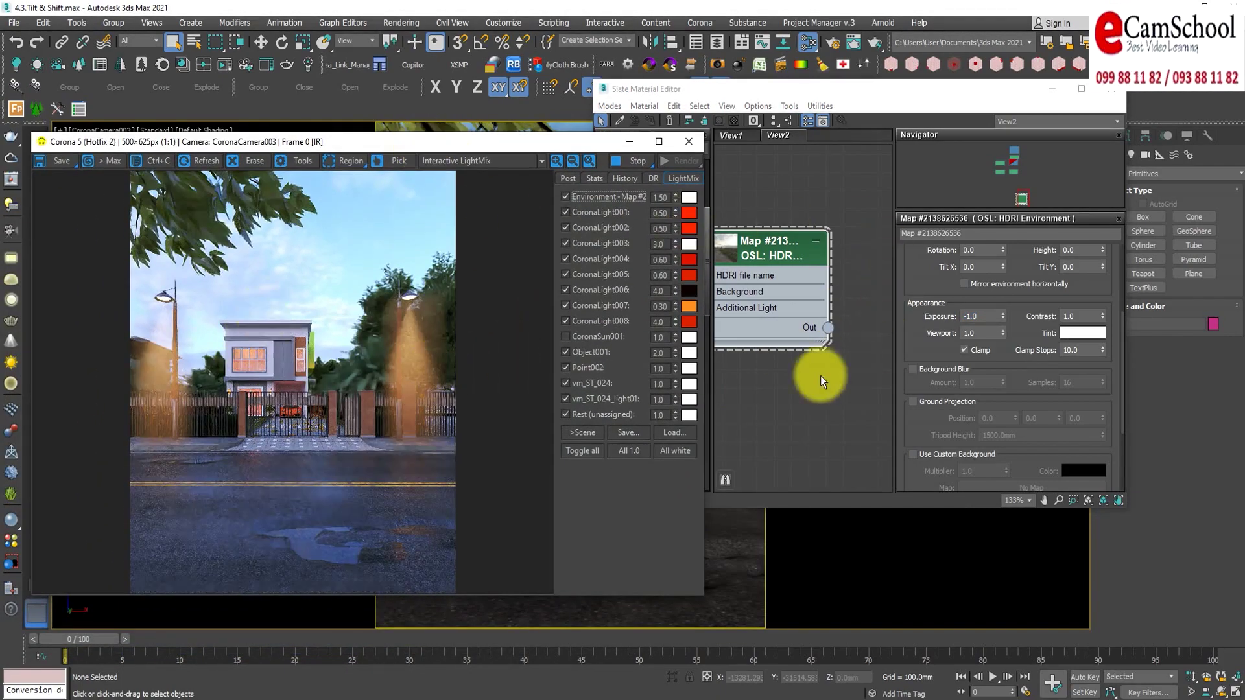
Bring the Slate Material Editor in front of the render window
click(917, 275)
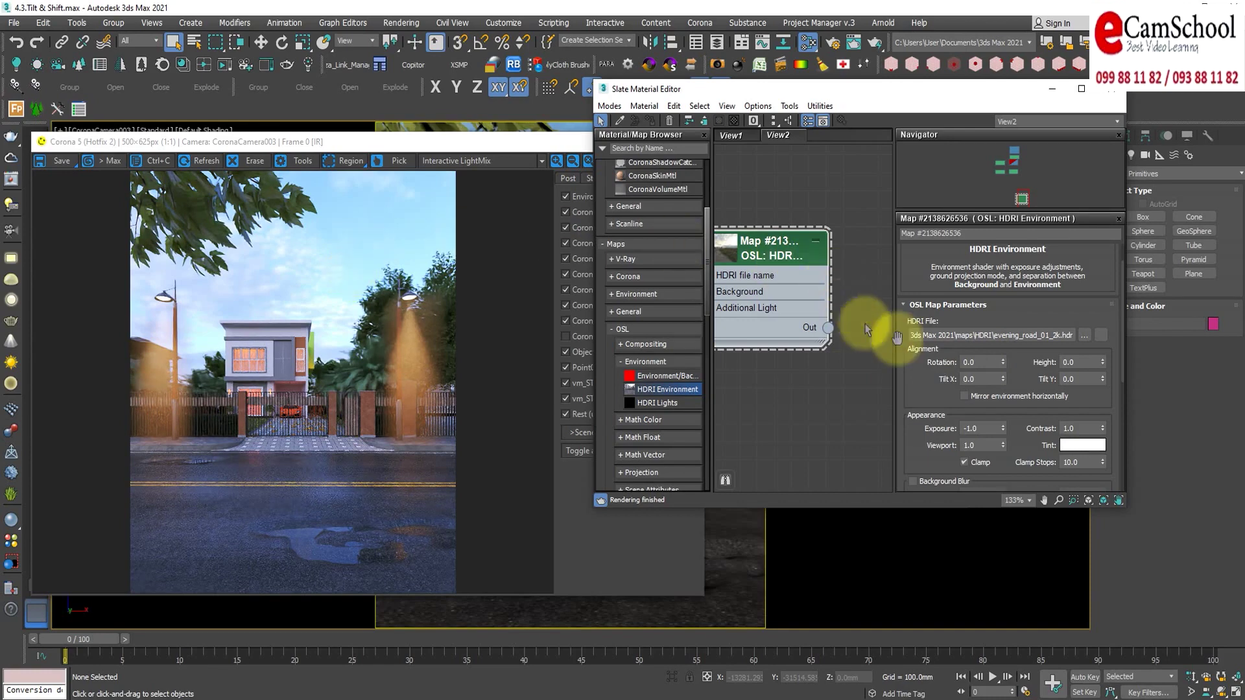
Rotate the HDRI environment through 45°, 75° and 90°
double_click(983, 362)
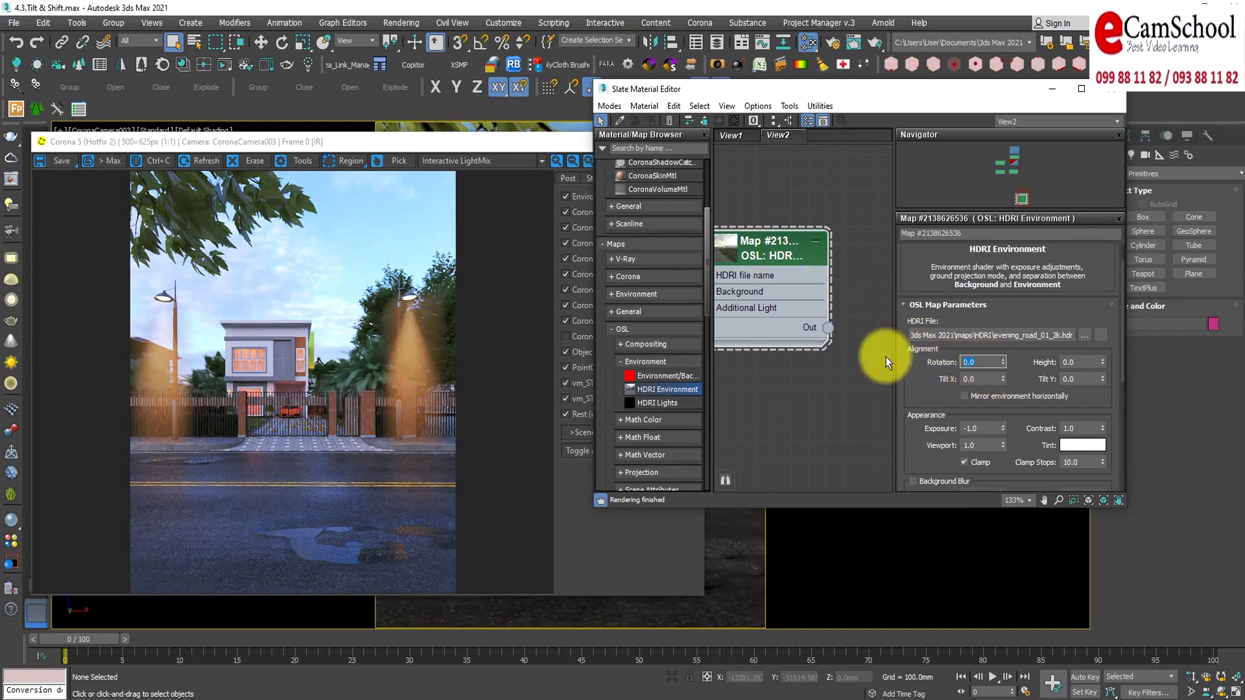
text(345)
key(Return)
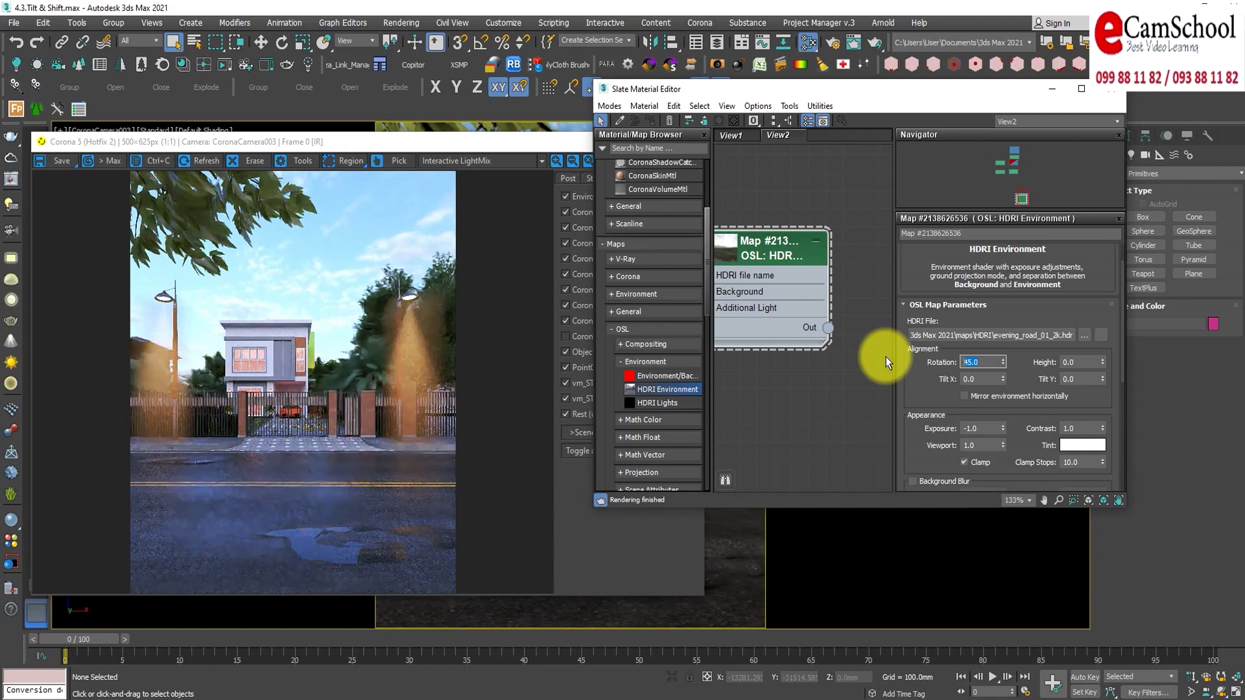
text(75)
key(Return)
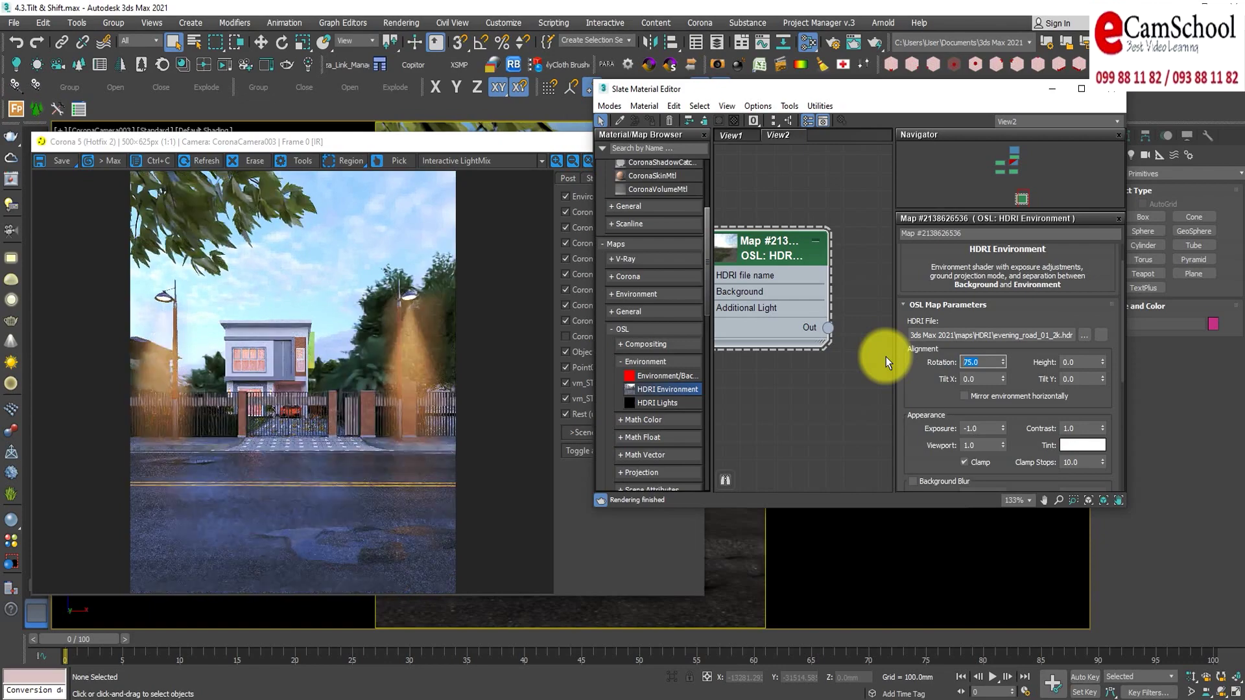
text(90)
key(Return)
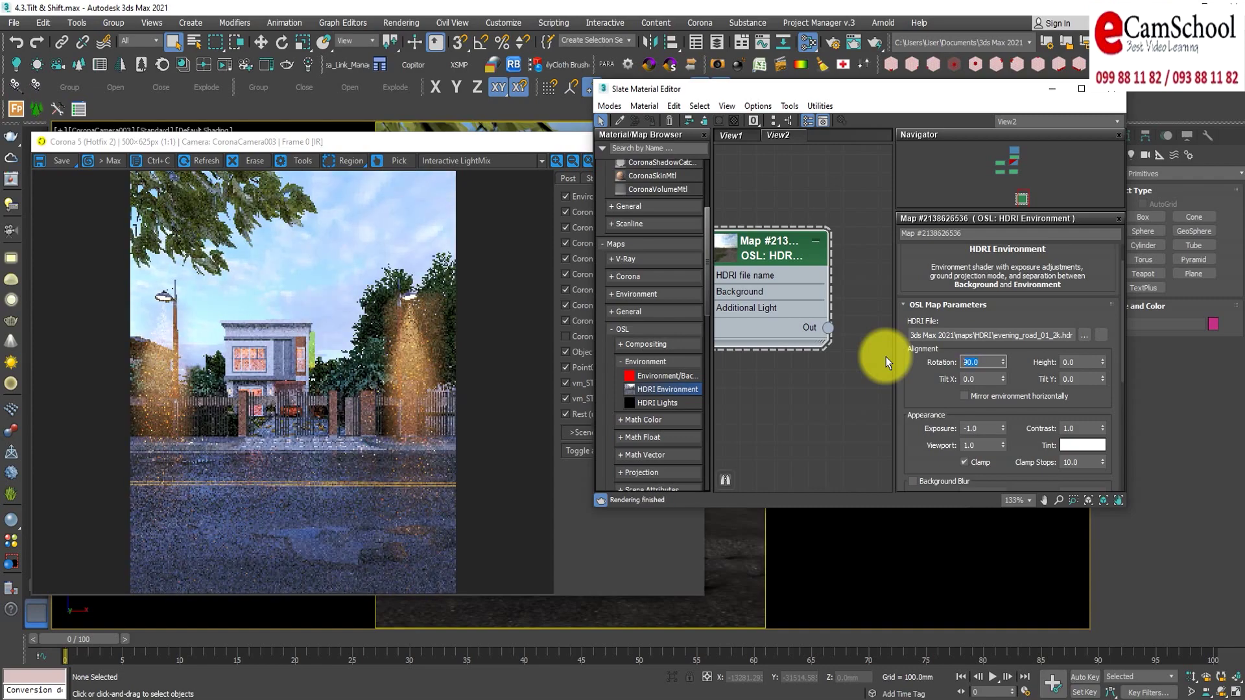
Continue the HDRI rotation through 125°, 145° and 165° to a final 180°
text(125)
key(Return)
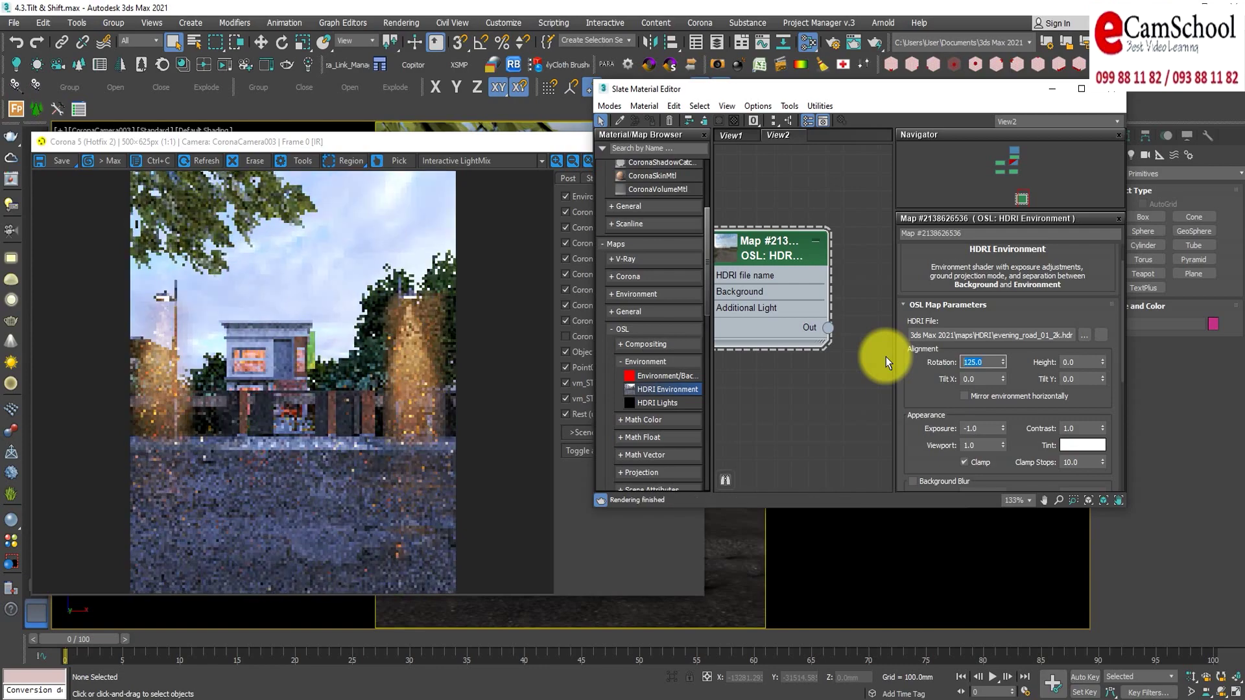
text(145)
key(Return)
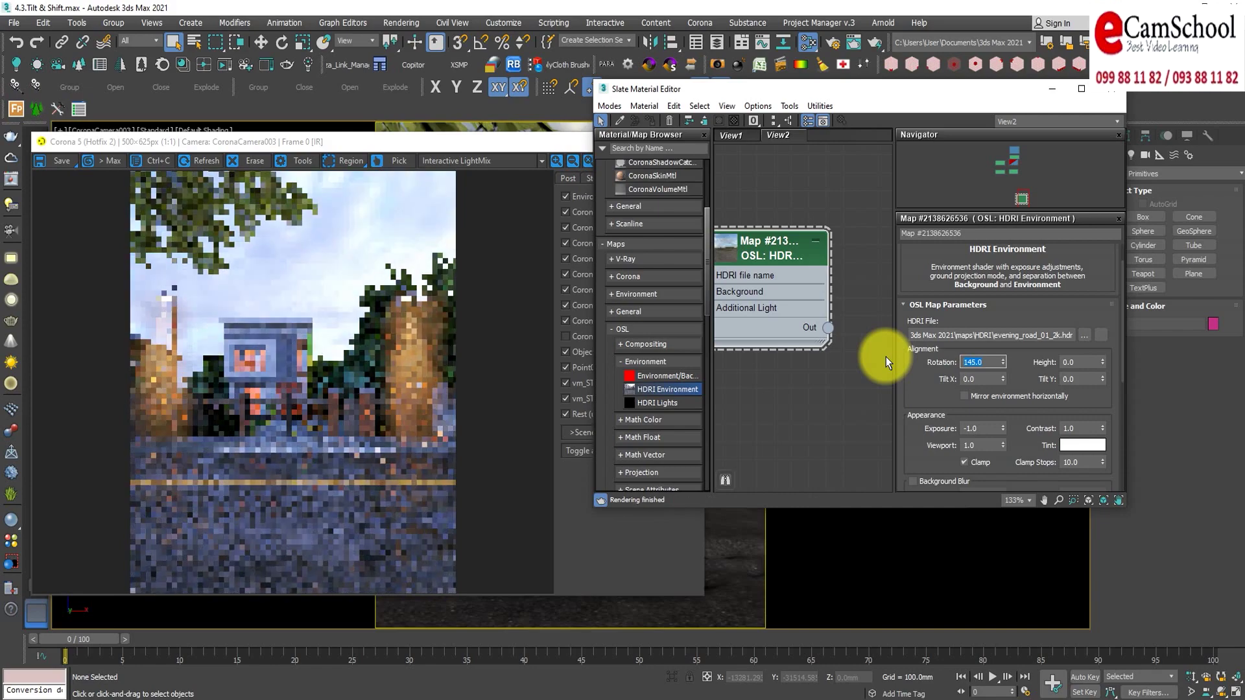
text(1)
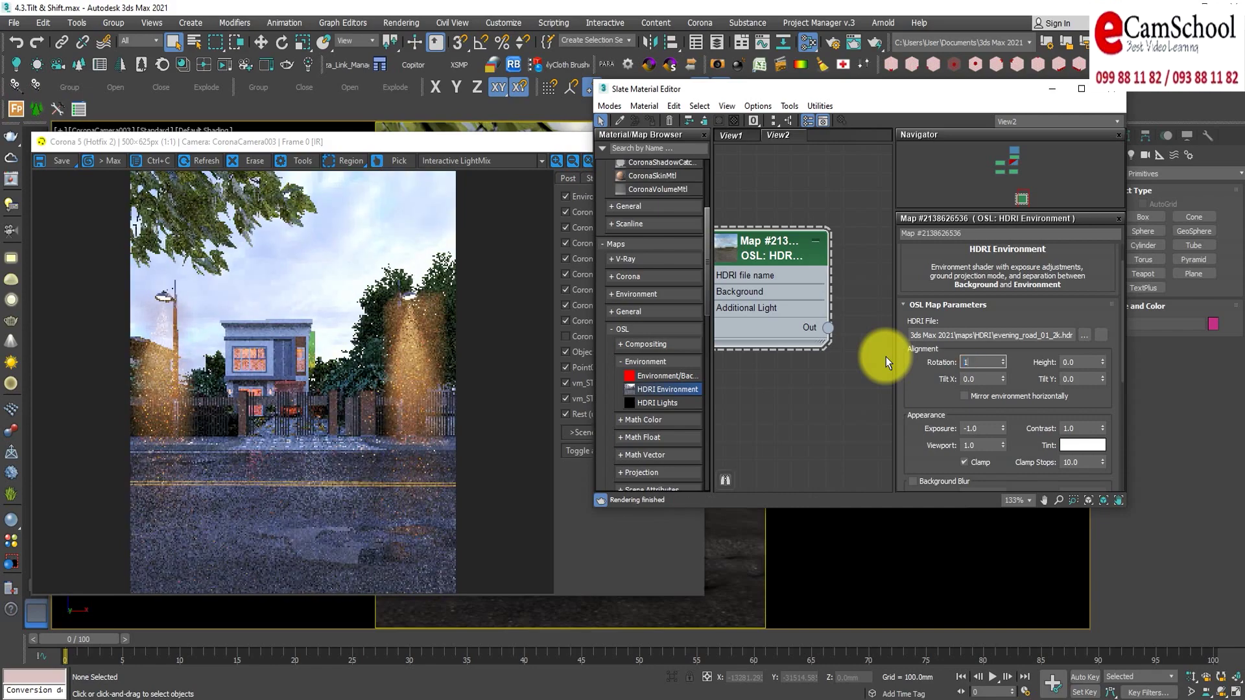
text(65)
key(Return)
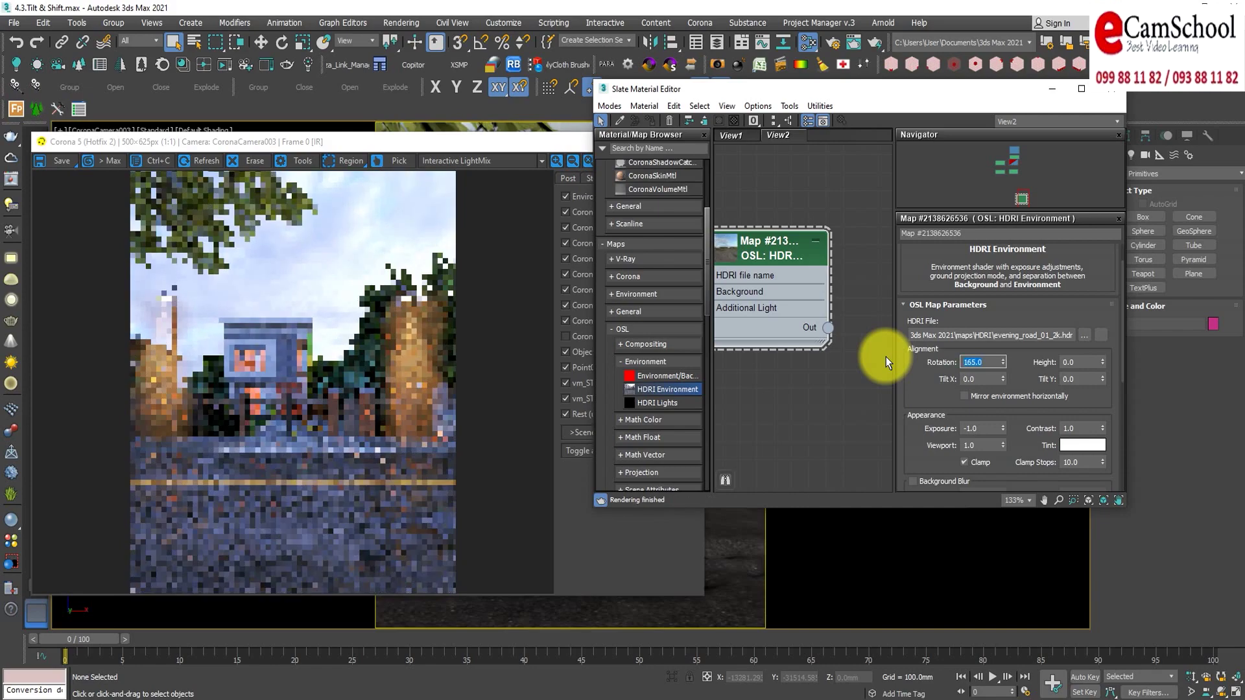
text(180)
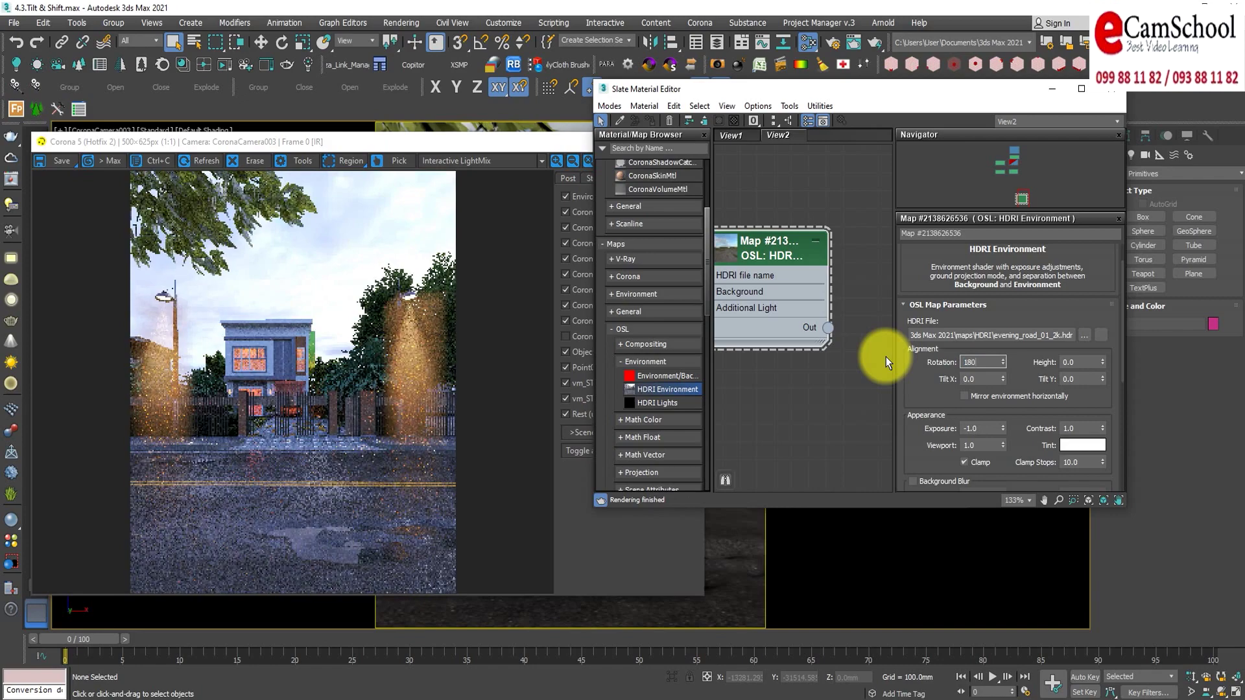
key(Return)
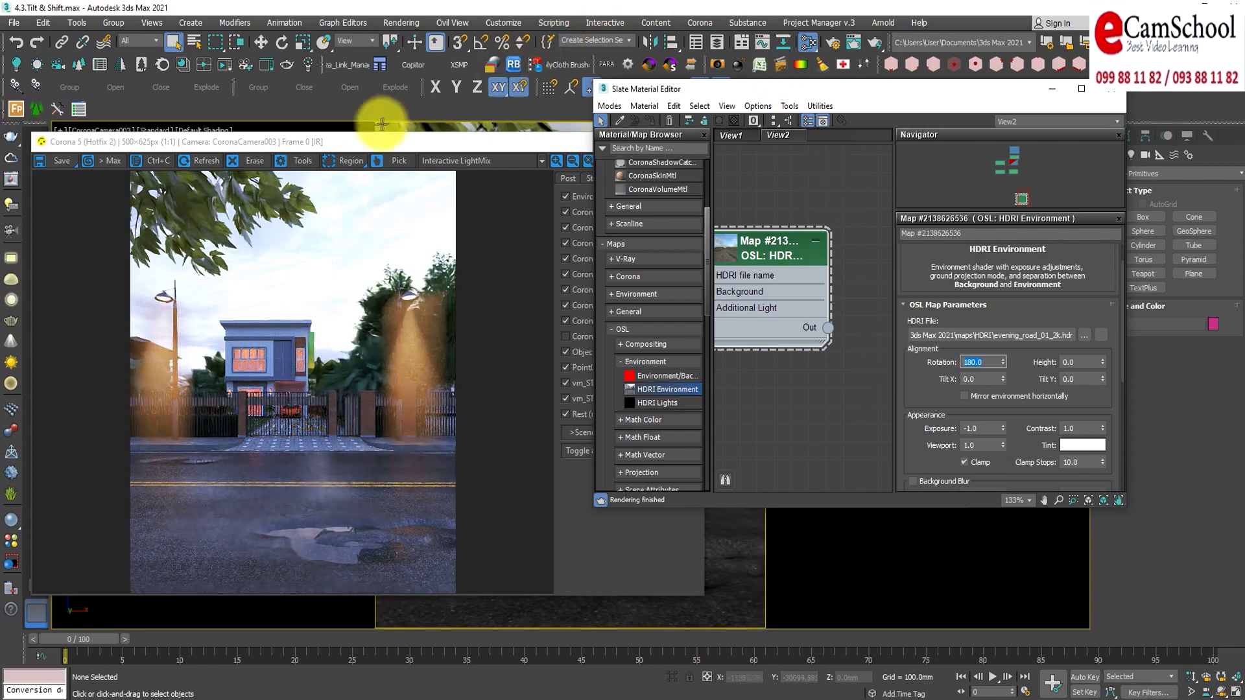
drag(387, 145, 407, 67)
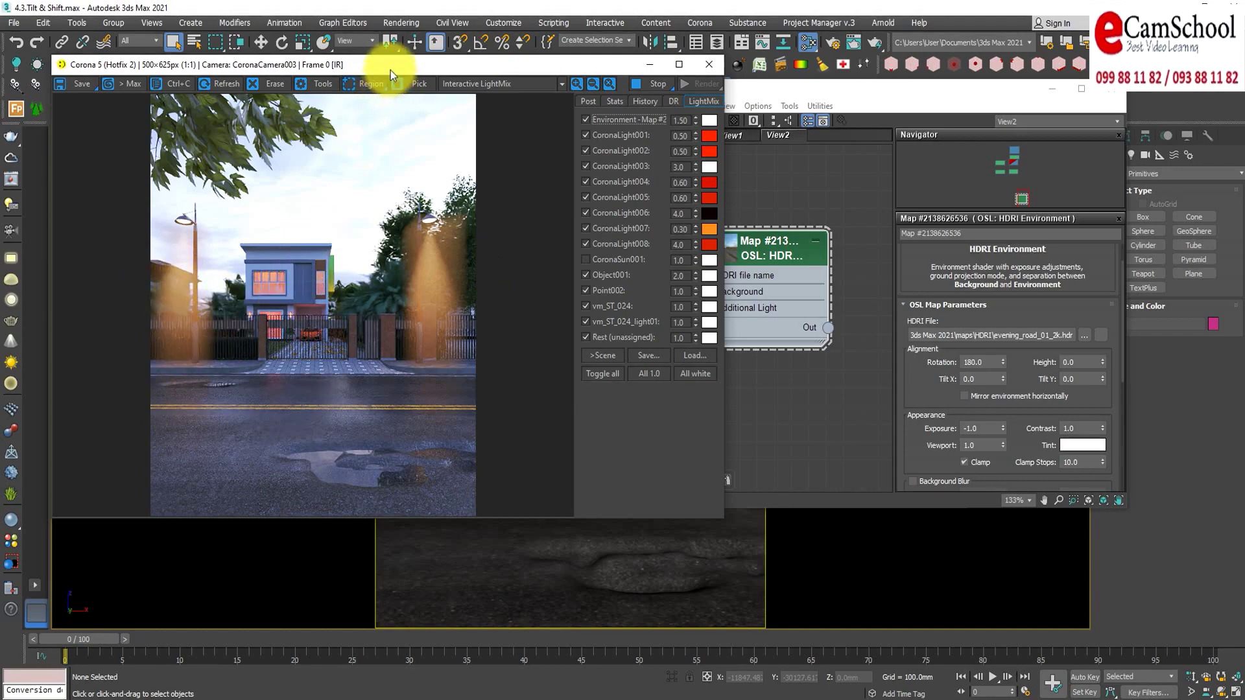
Reposition the frame buffer and move the Slate Material Editor right to reveal Environment and Effects
drag(390, 70, 292, 133)
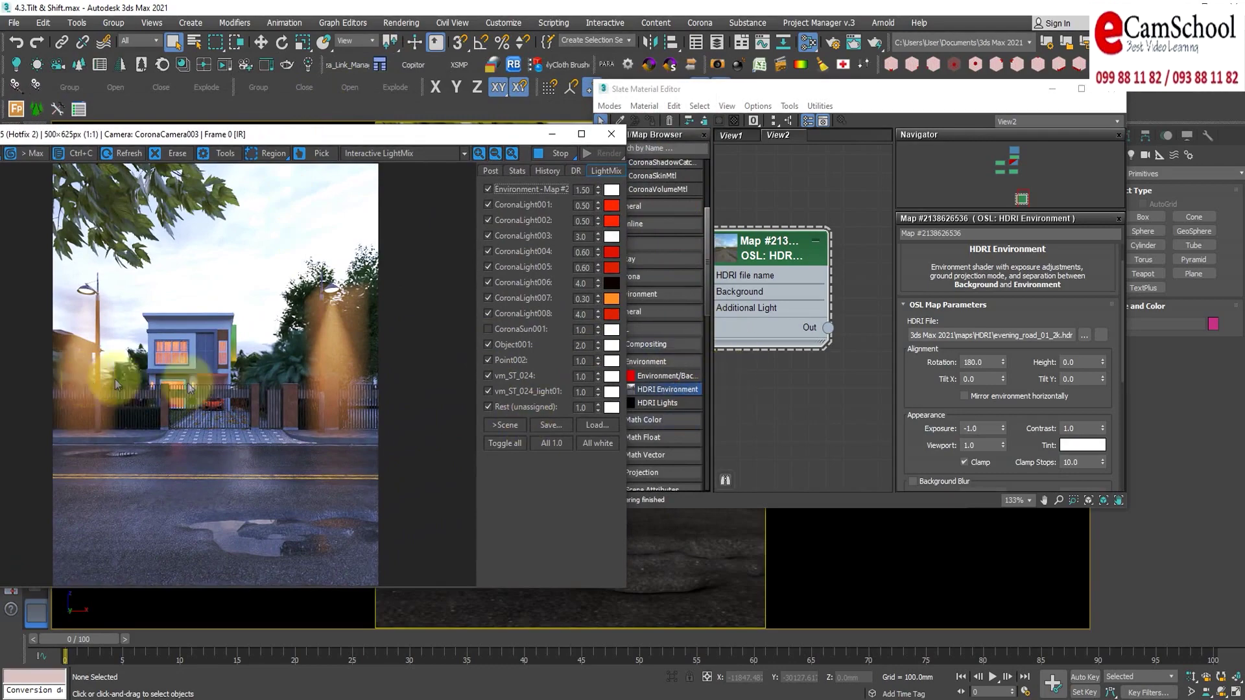
drag(719, 92, 906, 198)
click(729, 273)
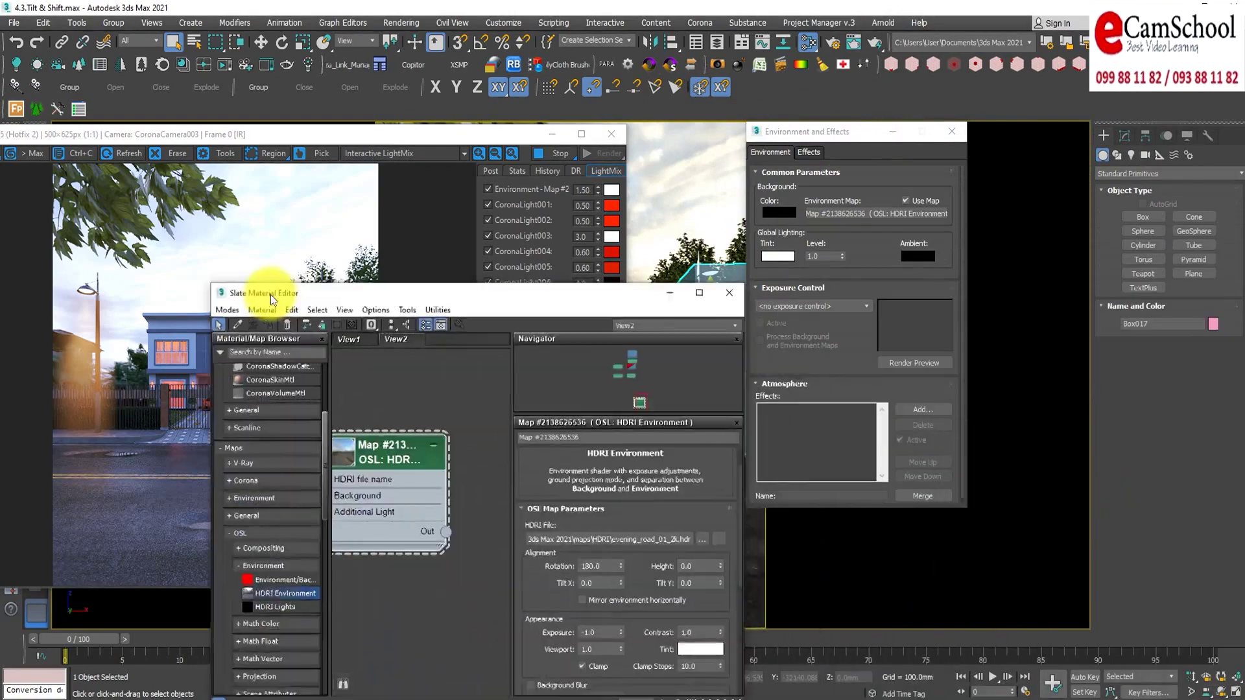
Browse the Slate editor's node views around the CoronaMtl and HDRI nodes
drag(839, 194, 240, 245)
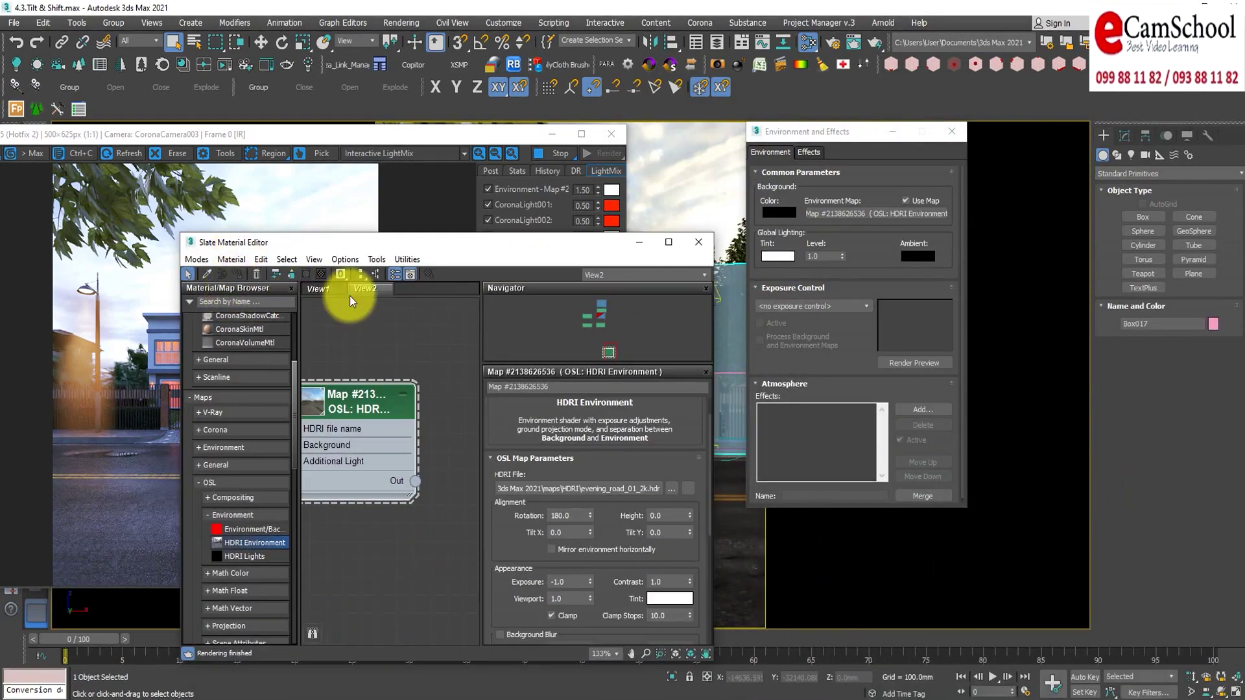
click(325, 292)
scroll(411, 362, up, 3)
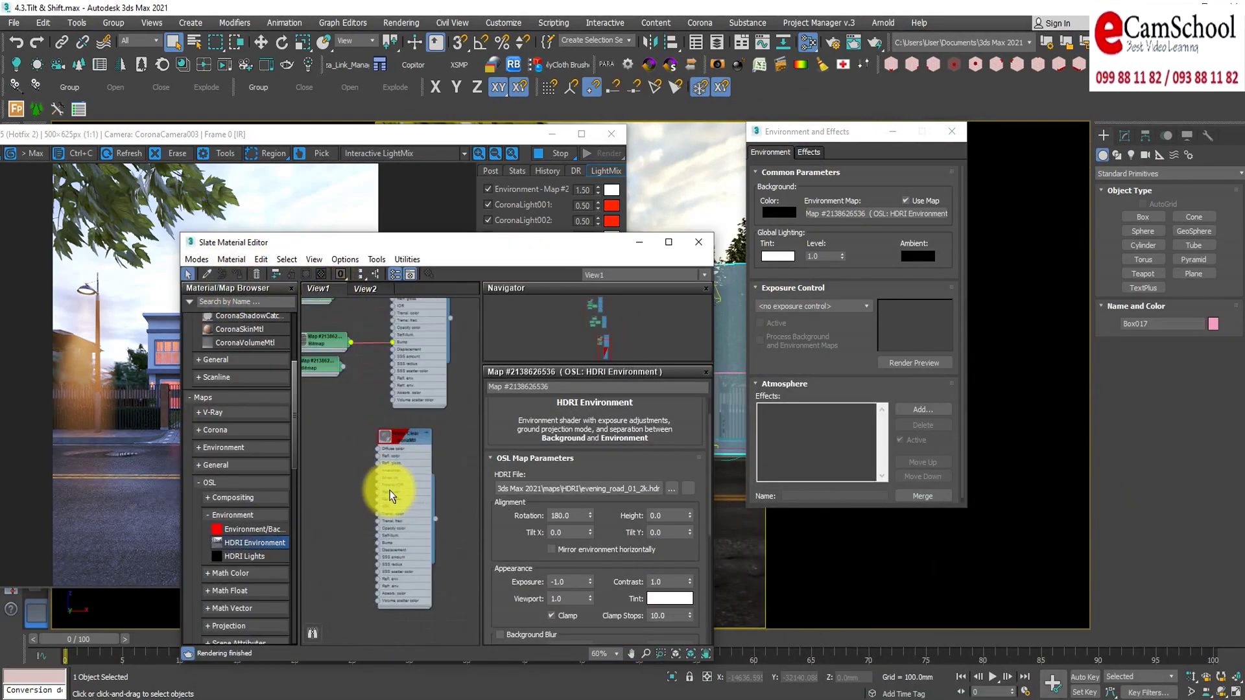
scroll(429, 410, down, 3)
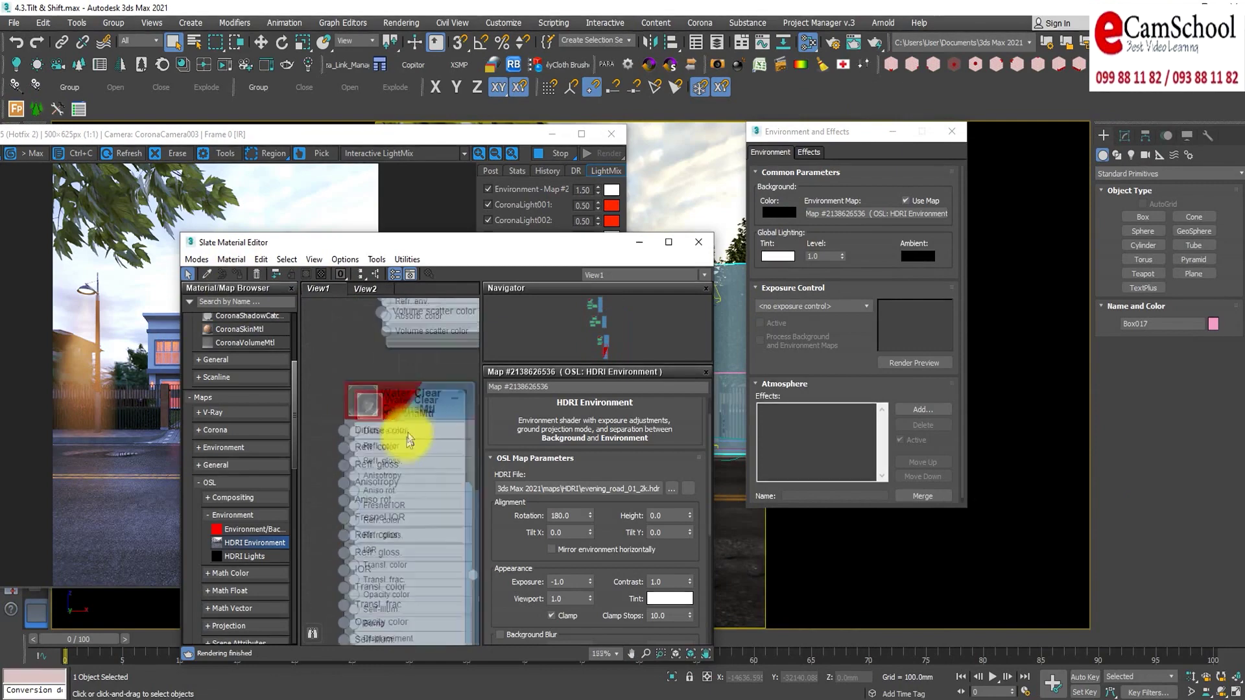
middle_drag(358, 412, 384, 344)
scroll(384, 345, up, 2)
scroll(340, 473, up, 2)
scroll(411, 441, down, 3)
click(365, 289)
mouse_move(389, 363)
middle_down()
mouse_move(454, 470)
mouse_move(439, 500)
middle_up()
scroll(440, 500, down, 2)
scroll(415, 480, up, 1)
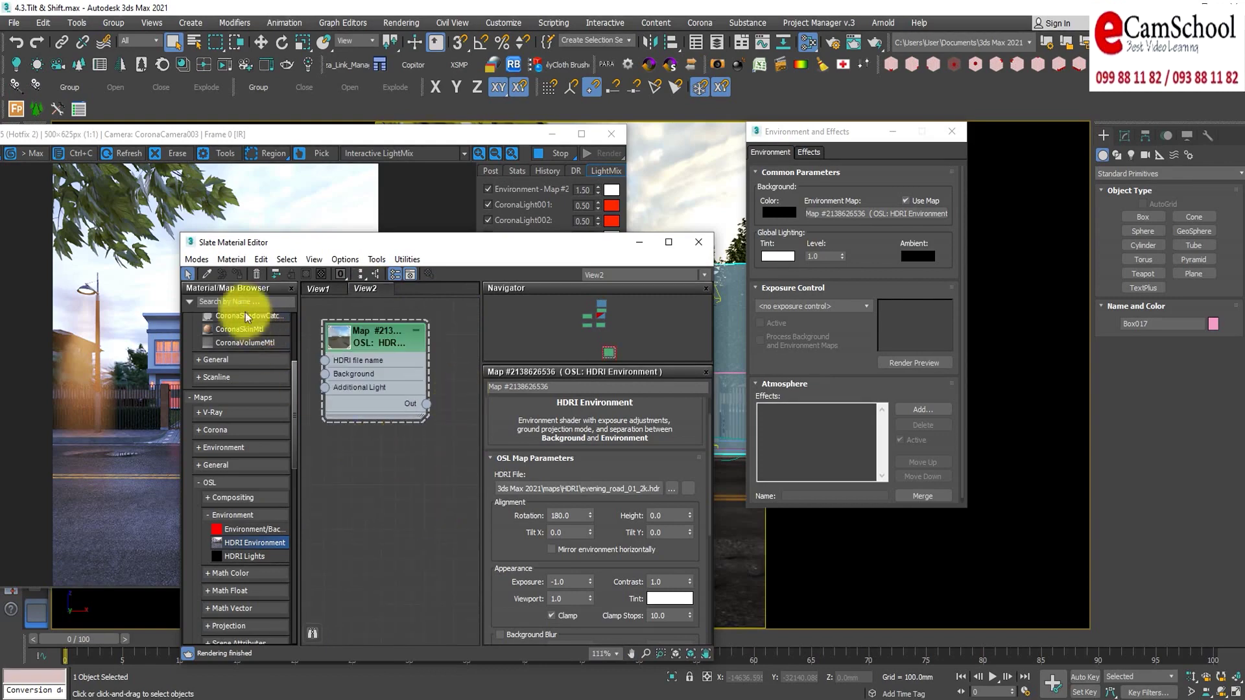
Pick the scene materials into View2 and select the CoronaVolumeMtl node, Material #2020
click(208, 274)
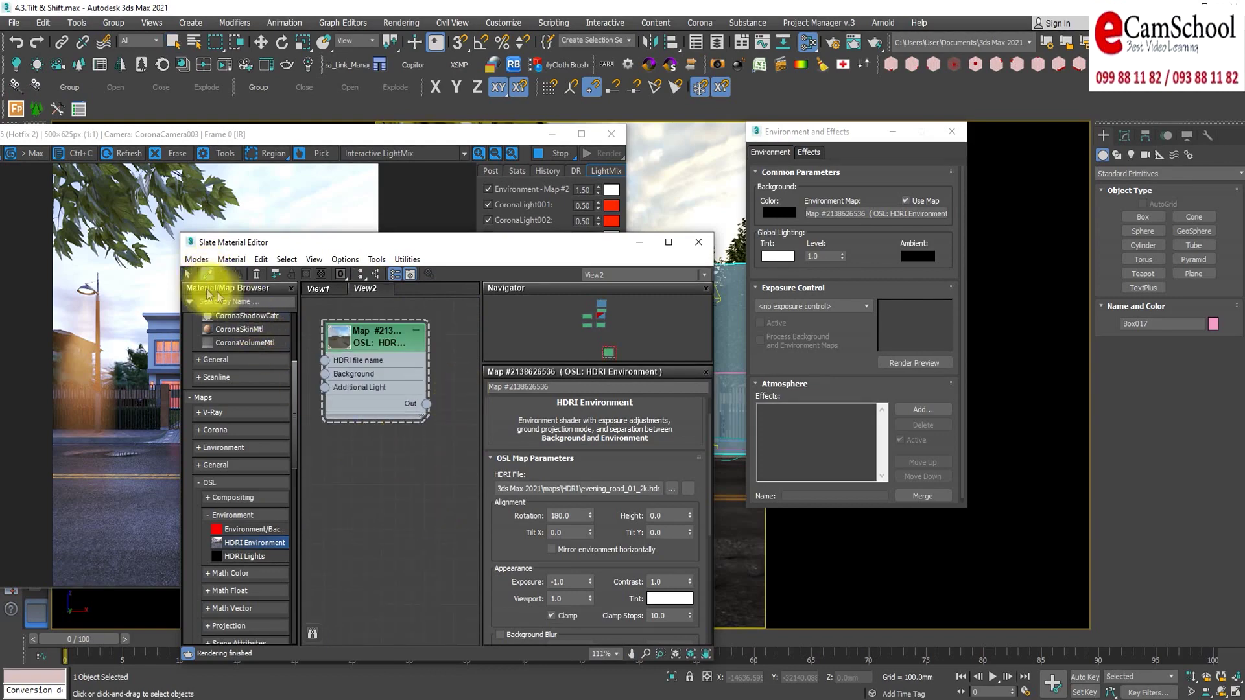
click(730, 287)
middle_drag(390, 458, 405, 402)
click(404, 402)
drag(404, 401, 403, 370)
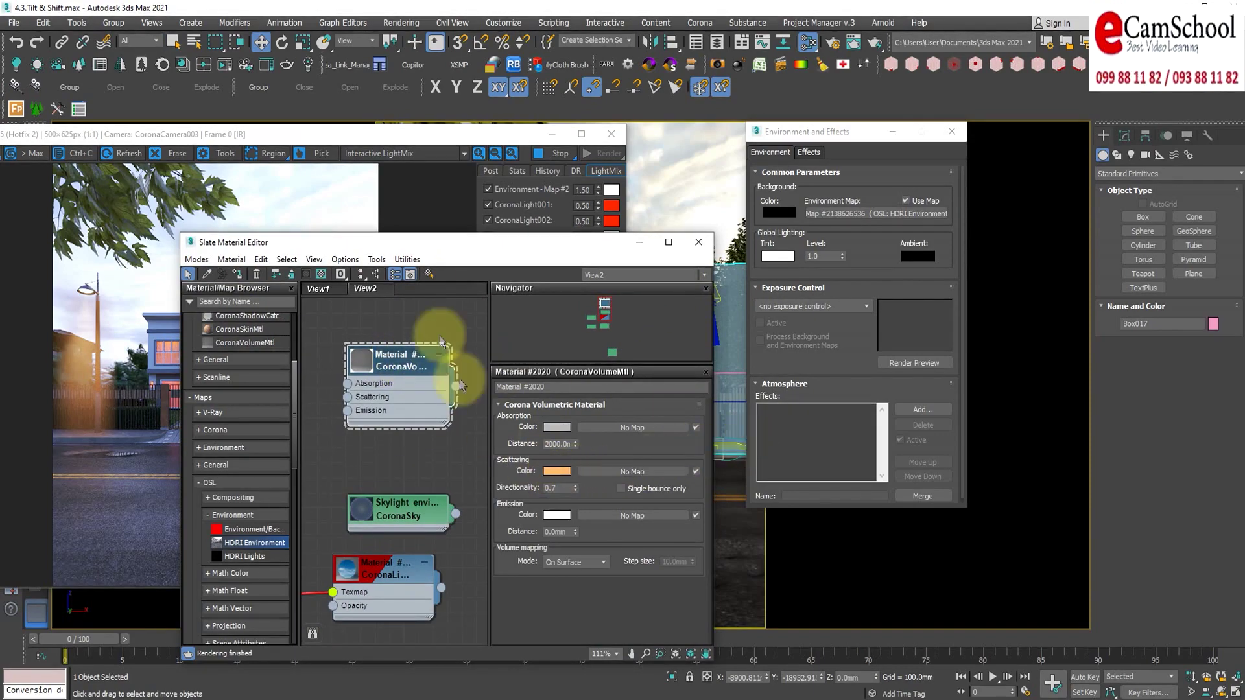
Move the material editor aside and bring the Corona frame buffer to the front
drag(426, 252, 587, 144)
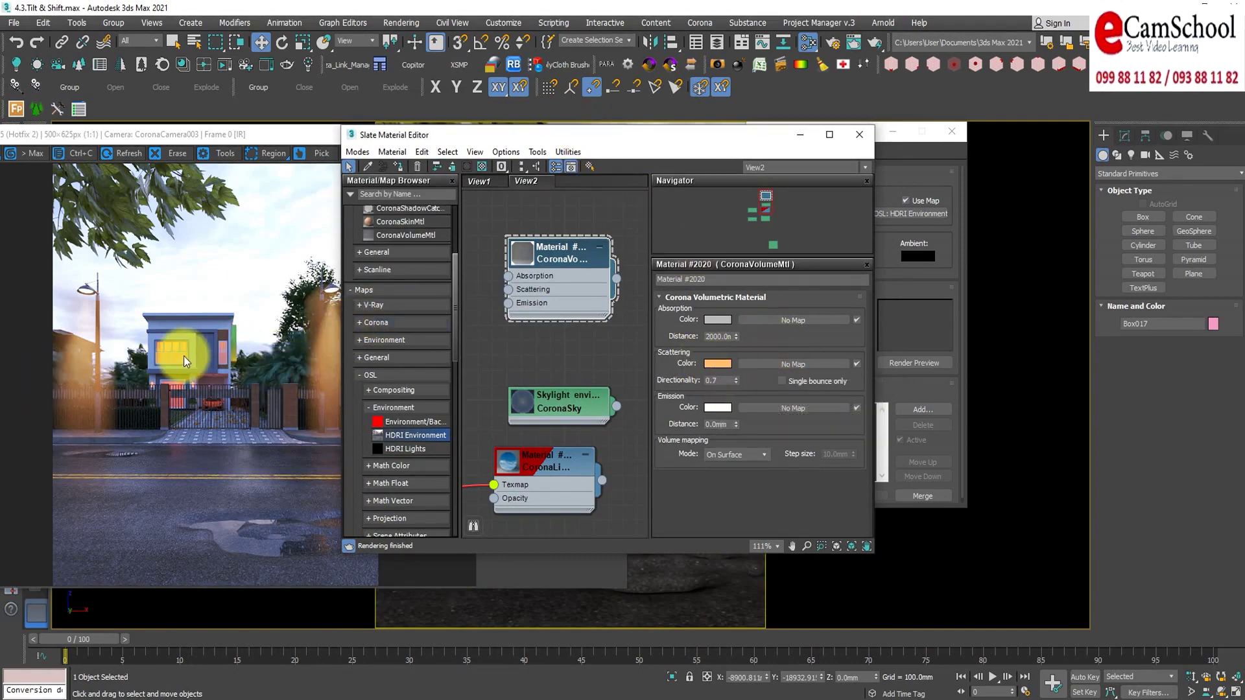
scroll(146, 371, up, 1)
click(147, 371)
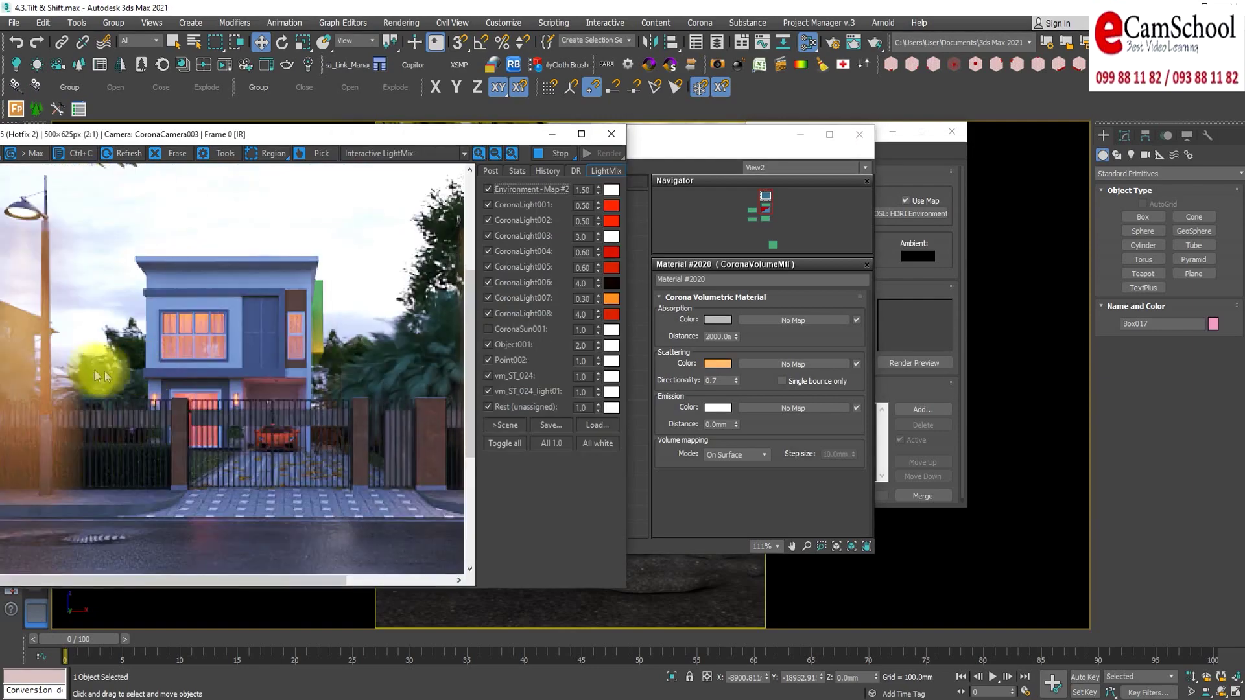
Close the Slate Material Editor, leaving the render and Environment and Effects visible
scroll(104, 371, down, 1)
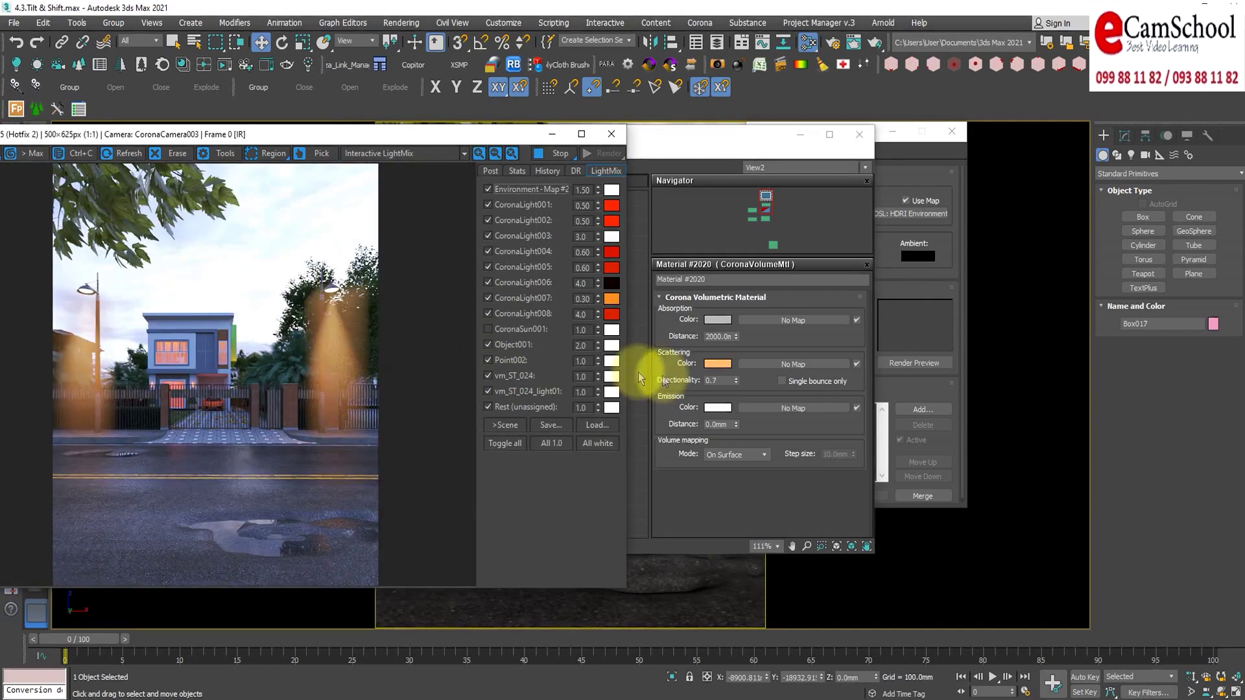
click(677, 144)
mouse_move(676, 144)
mouse_down()
mouse_move(796, 484)
mouse_move(568, 311)
mouse_move(786, 318)
mouse_up()
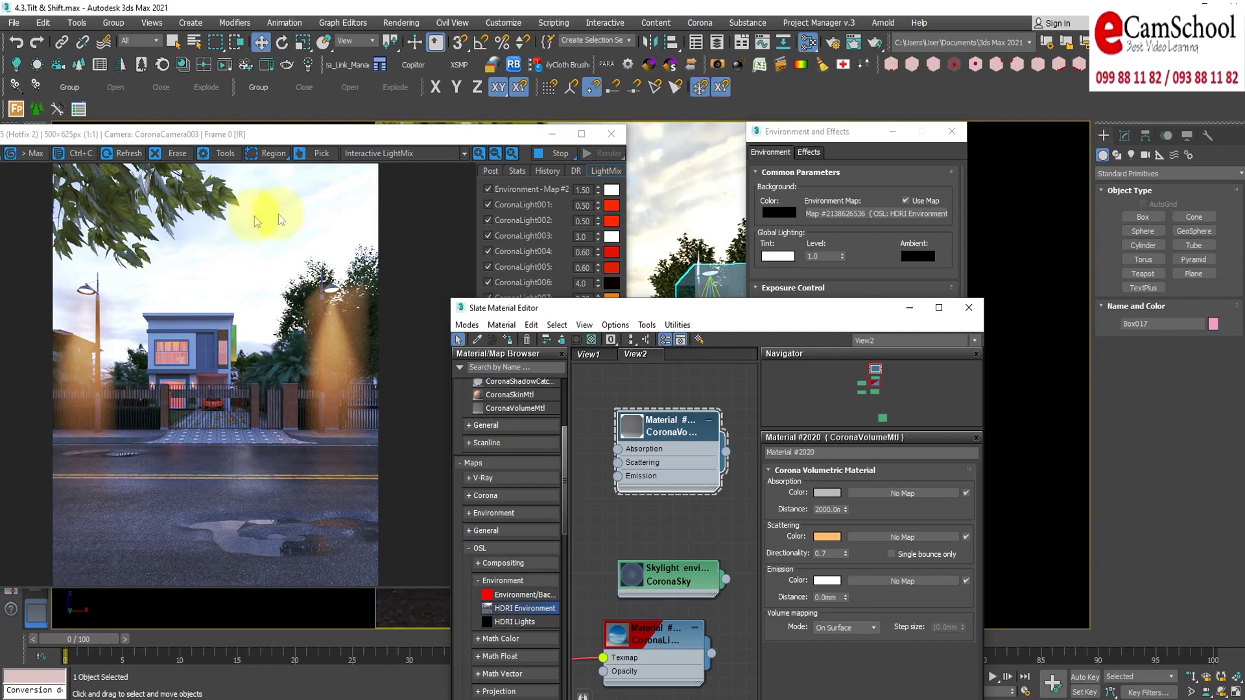
drag(699, 310, 508, 271)
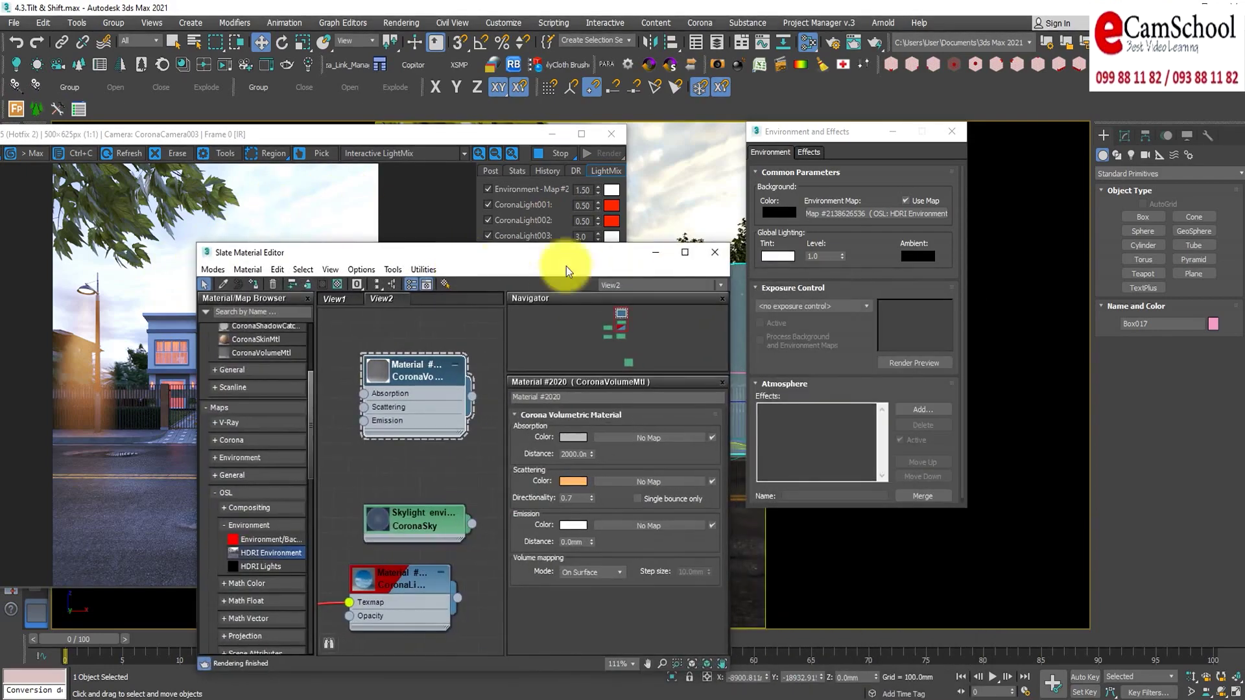
click(714, 252)
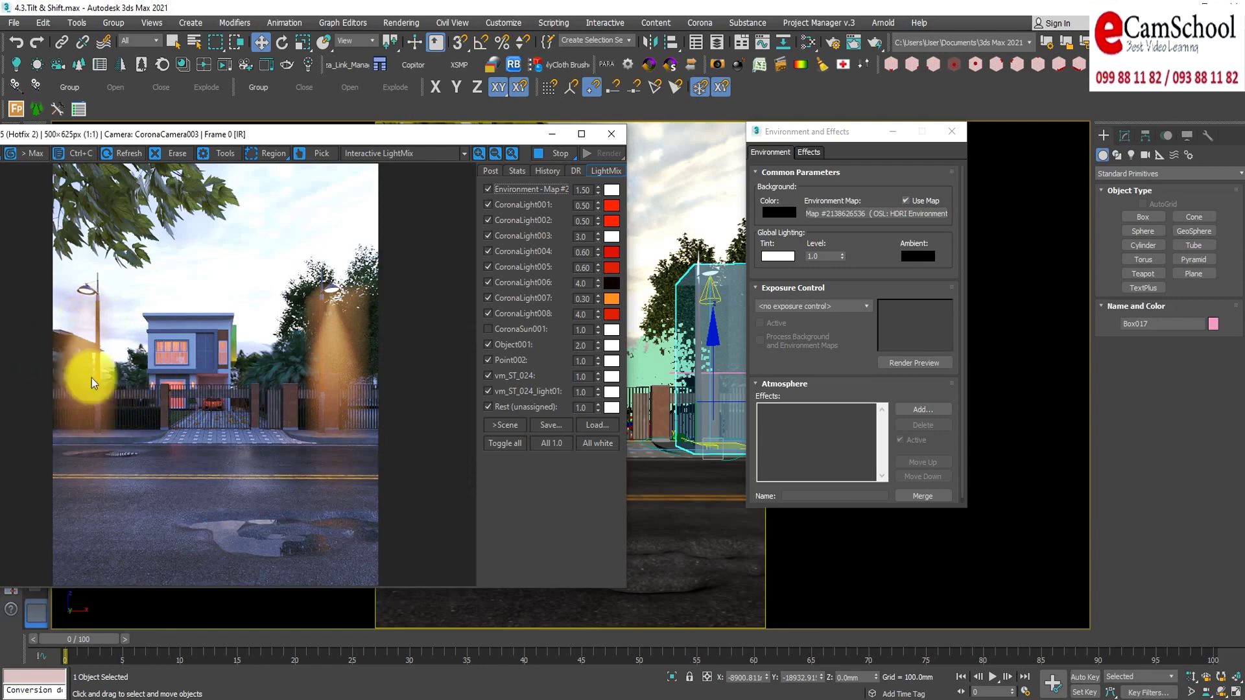
Move the left lamp-pole group, Group043, further left along X
mouse_move(271, 132)
mouse_down()
mouse_move(276, 165)
mouse_move(493, 481)
mouse_up()
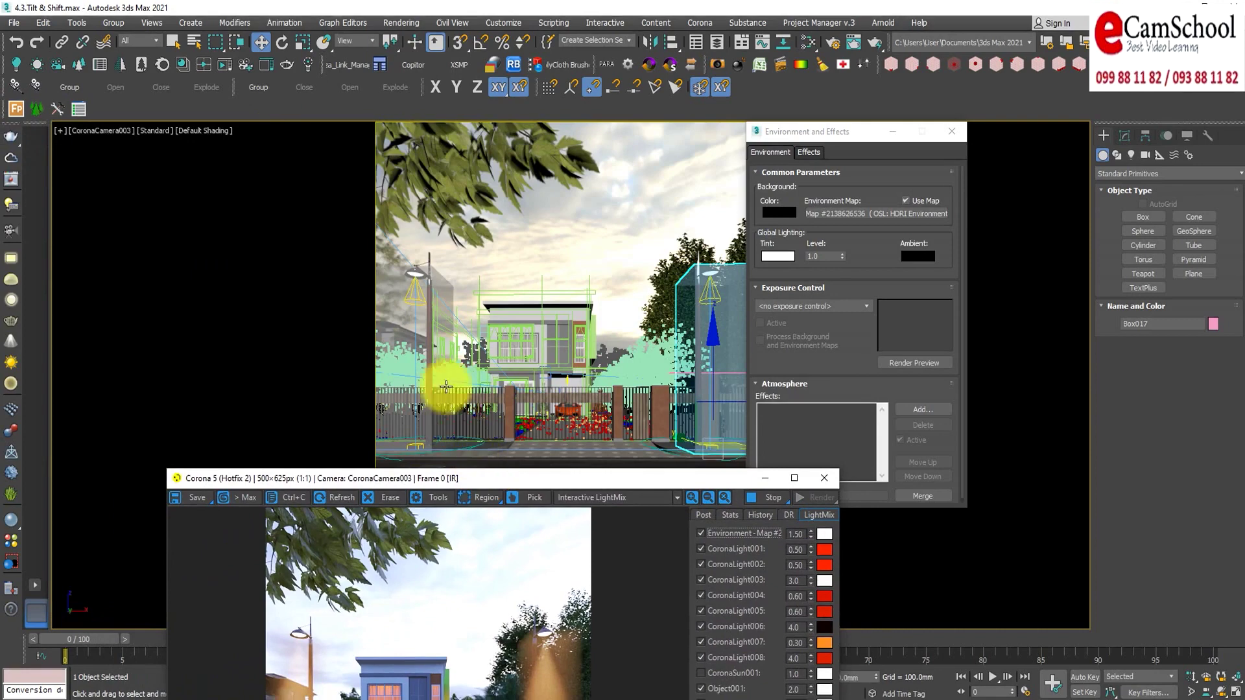
right_click(416, 272)
click(410, 196)
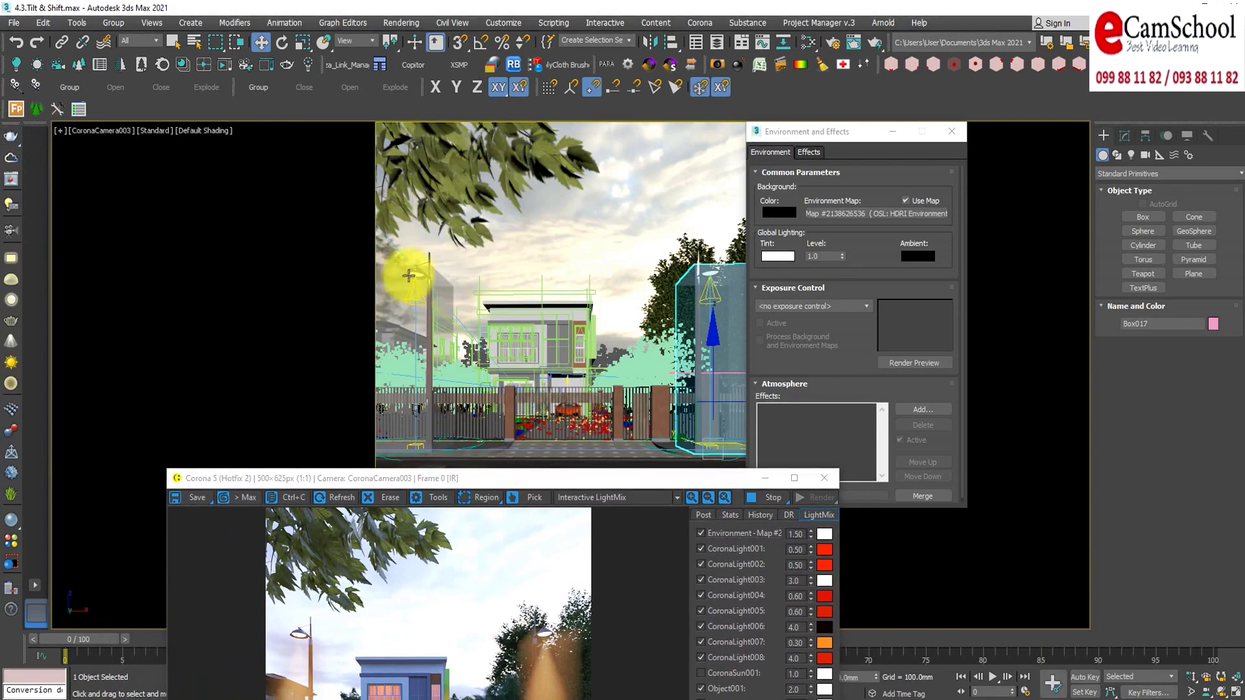
drag(499, 360, 480, 361)
mouse_move(446, 483)
mouse_down()
mouse_move(769, 96)
mouse_move(807, 93)
mouse_up()
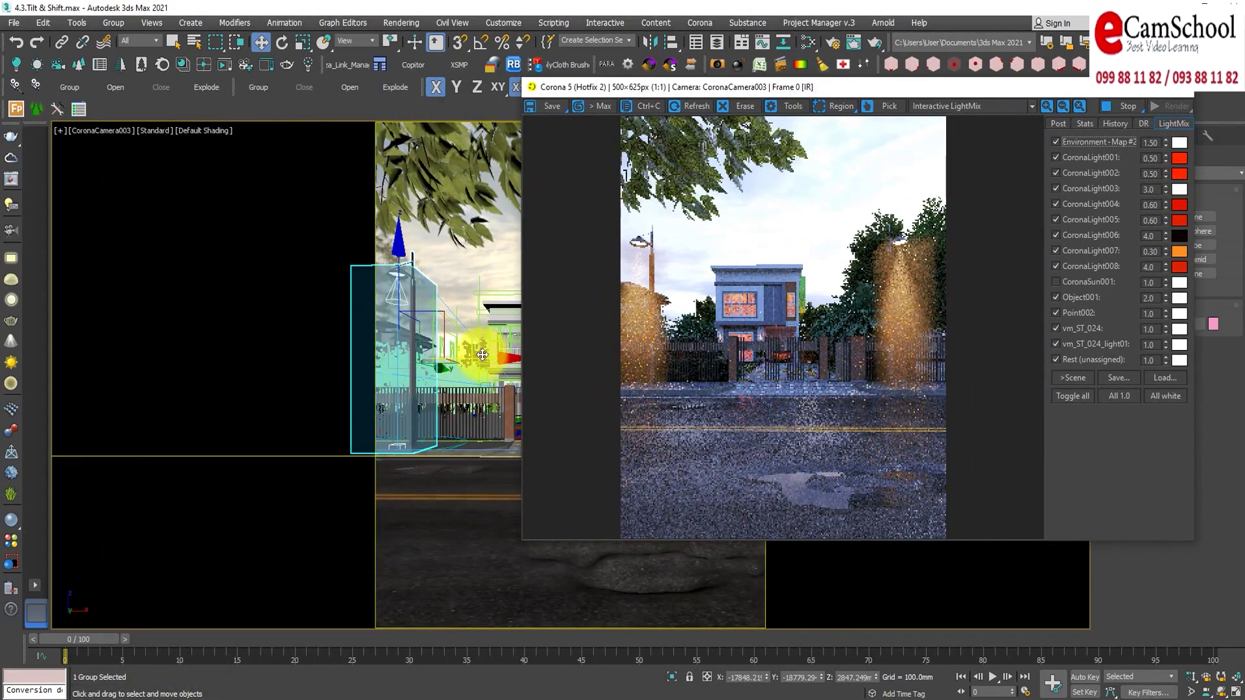
drag(483, 360, 461, 361)
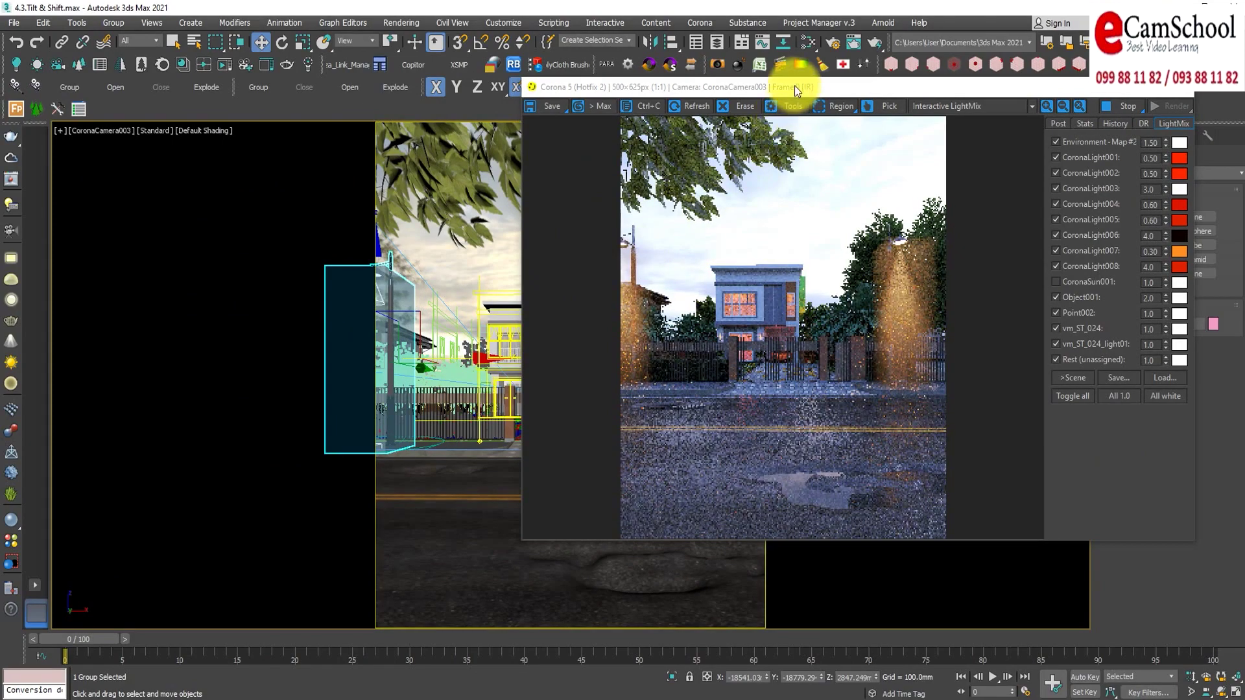
Reposition the Corona frame buffer over the environment settings and activate Dolly Camera
drag(795, 85, 189, 140)
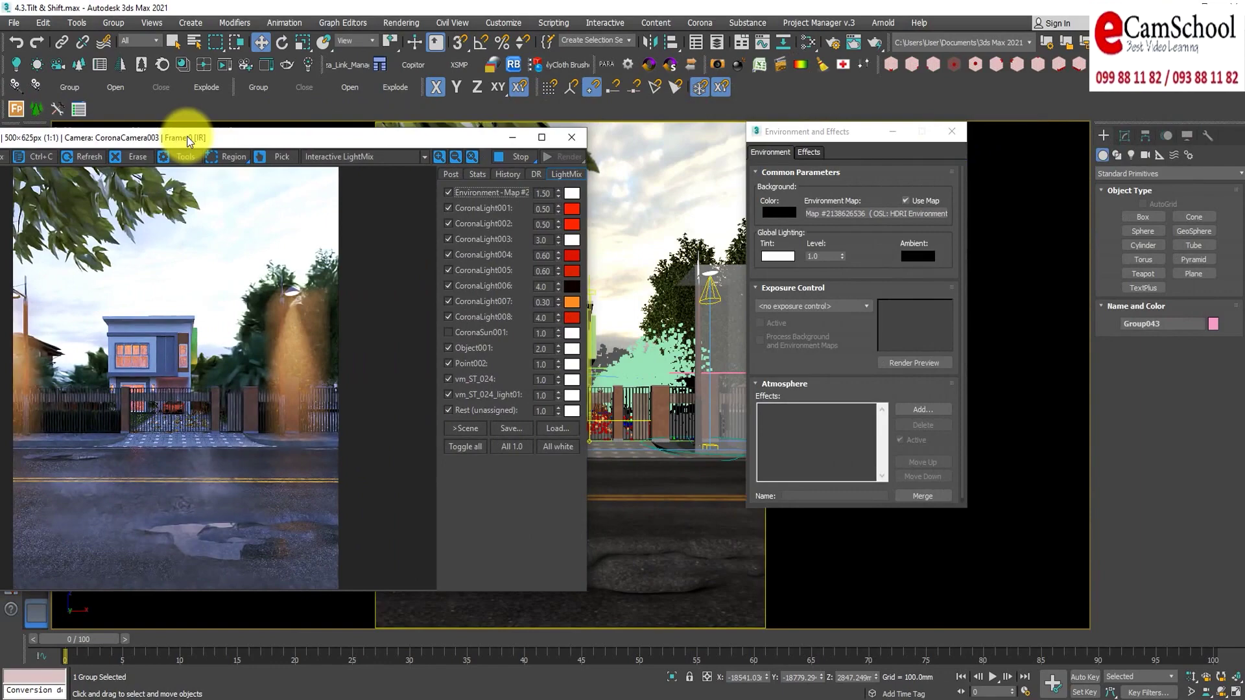
drag(189, 140, 187, 169)
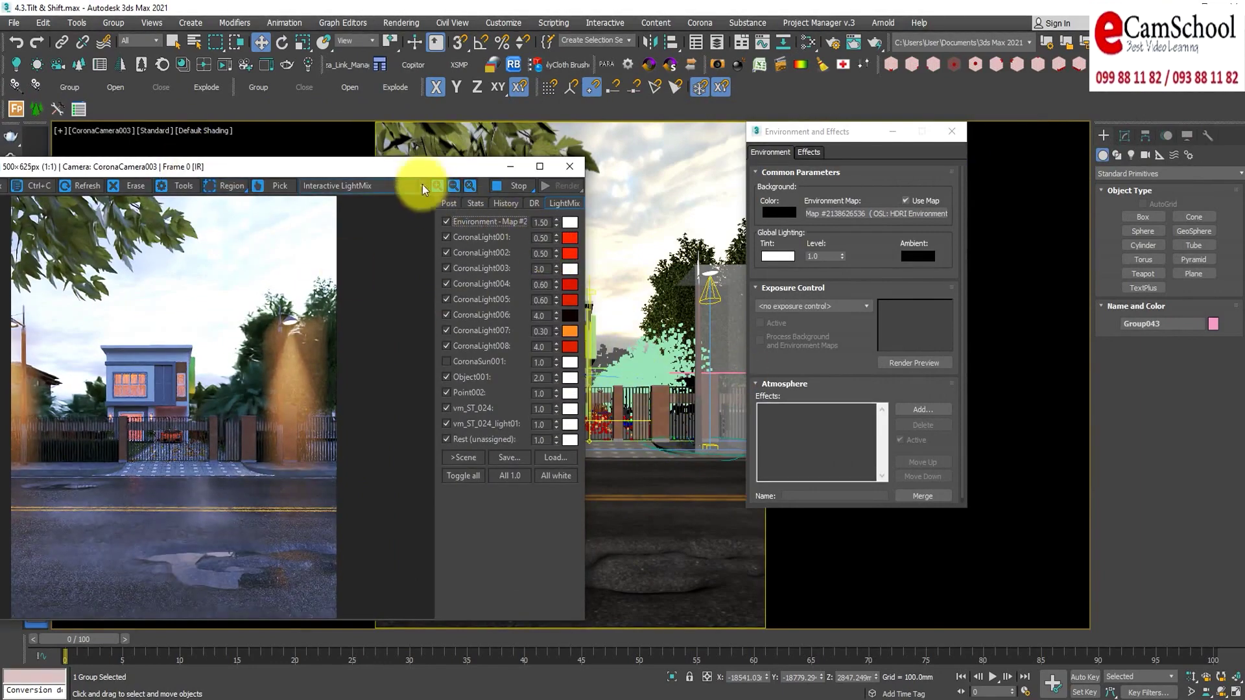
drag(420, 172, 410, 169)
click(1190, 678)
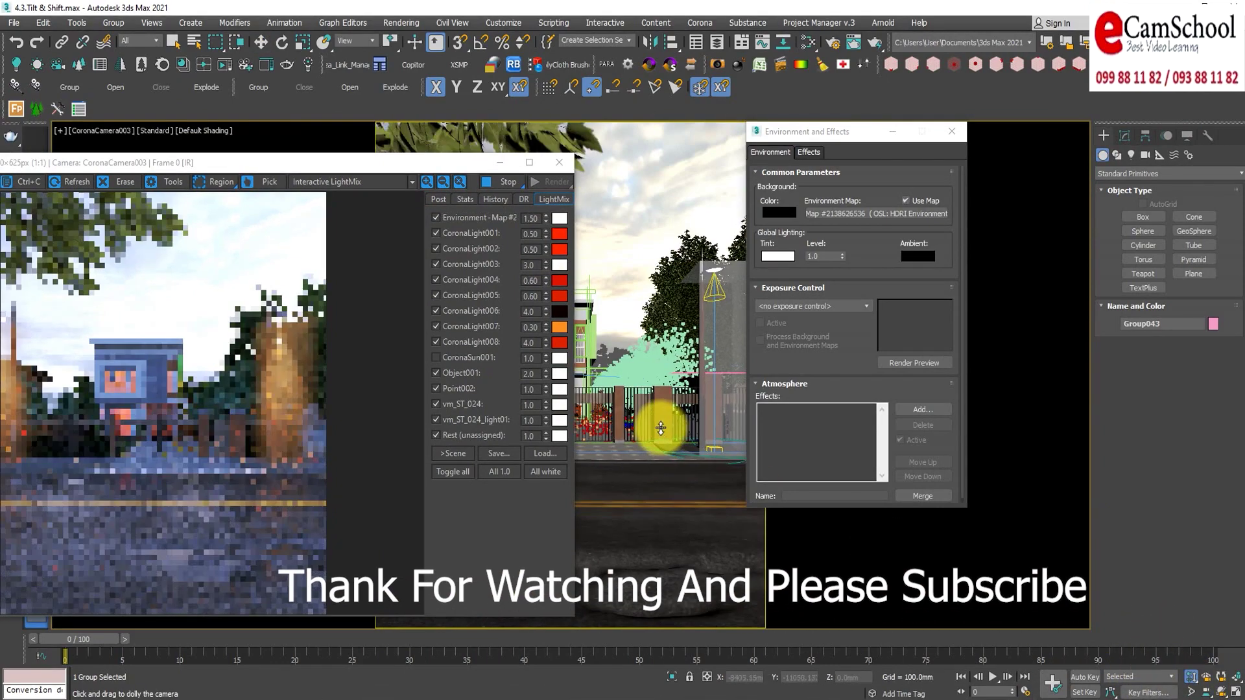
Dolly the camera slightly toward the house, then stop the refined interactive render
drag(661, 431, 661, 427)
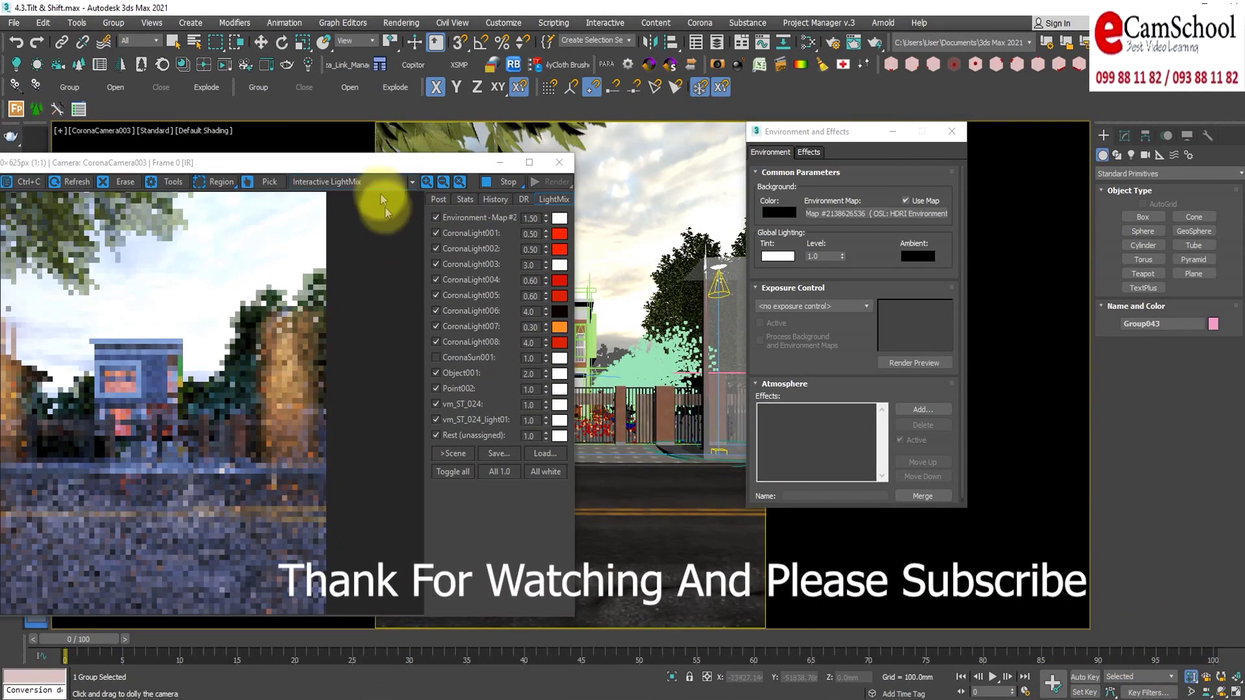
drag(373, 169, 511, 116)
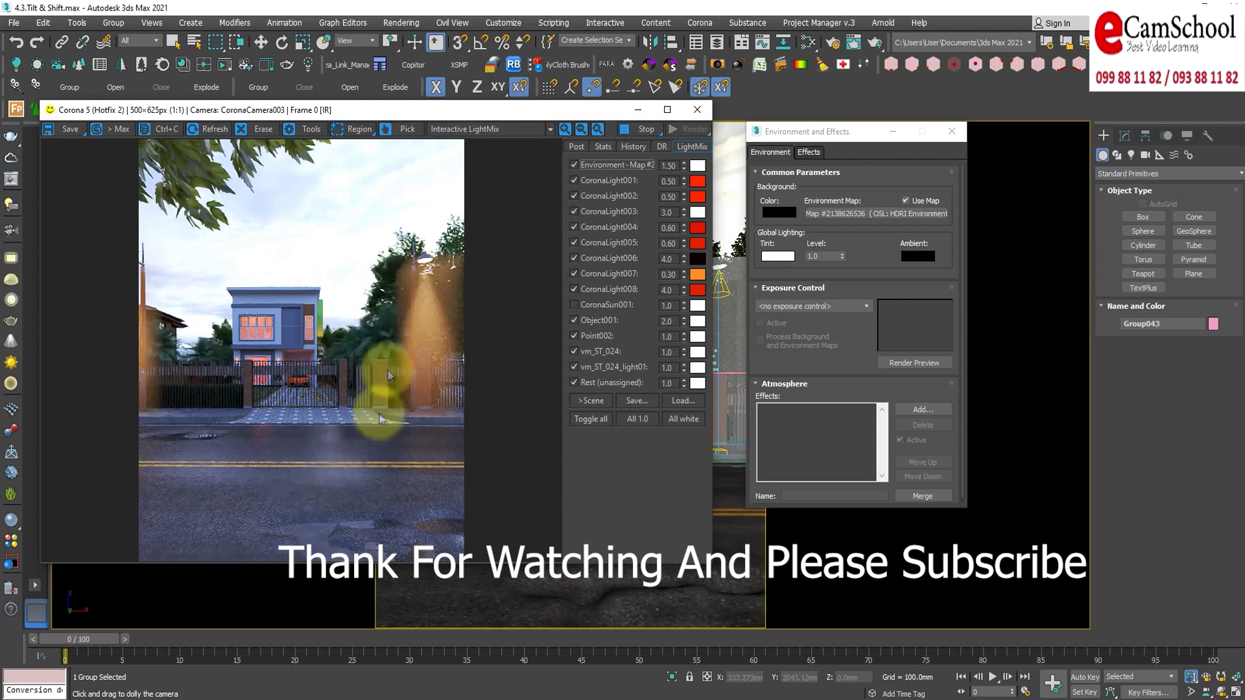
drag(434, 109, 382, 131)
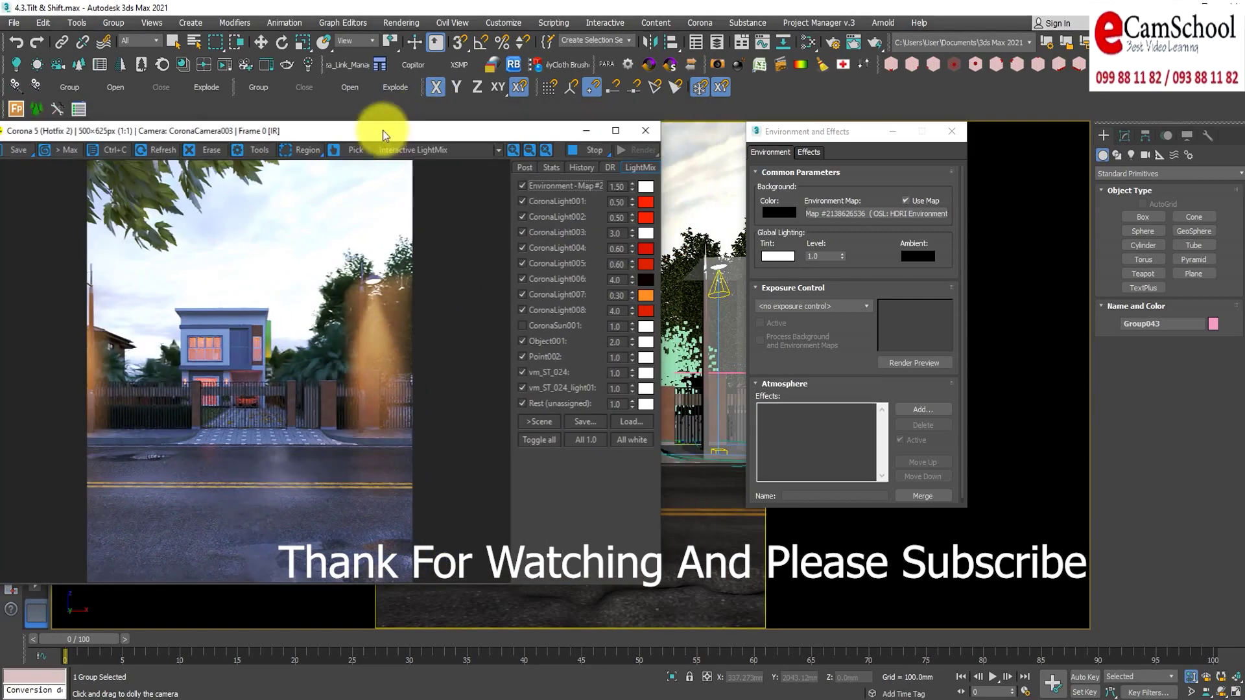
click(594, 150)
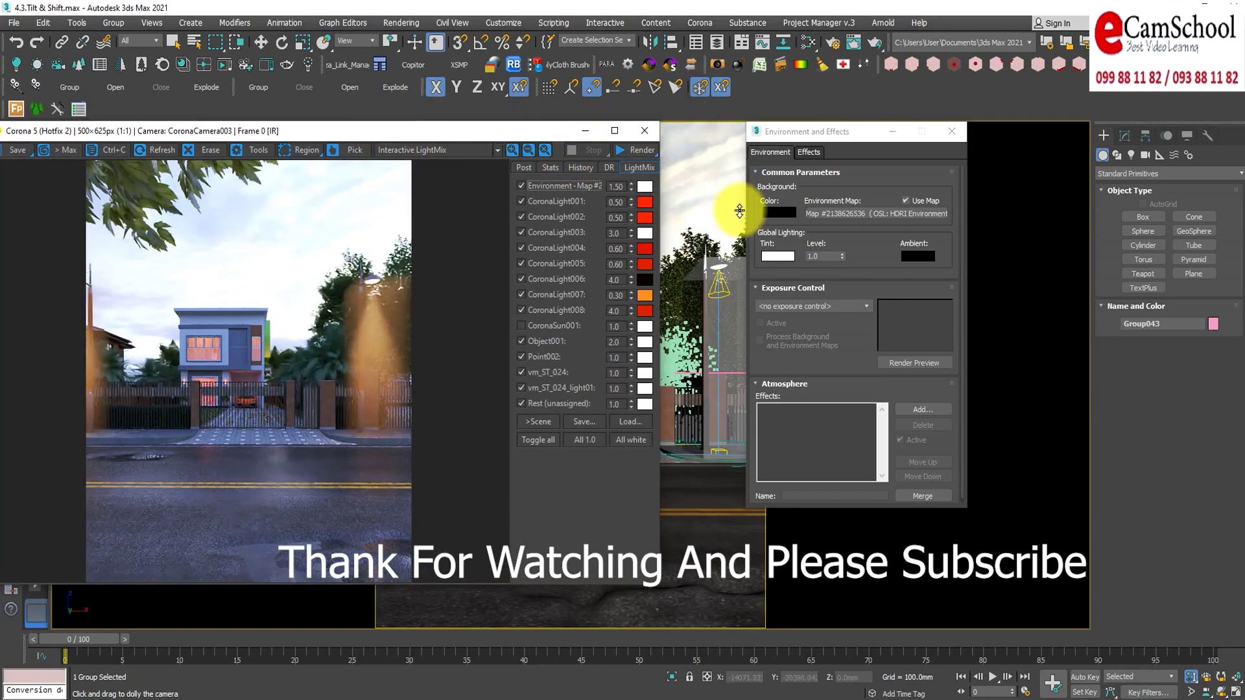